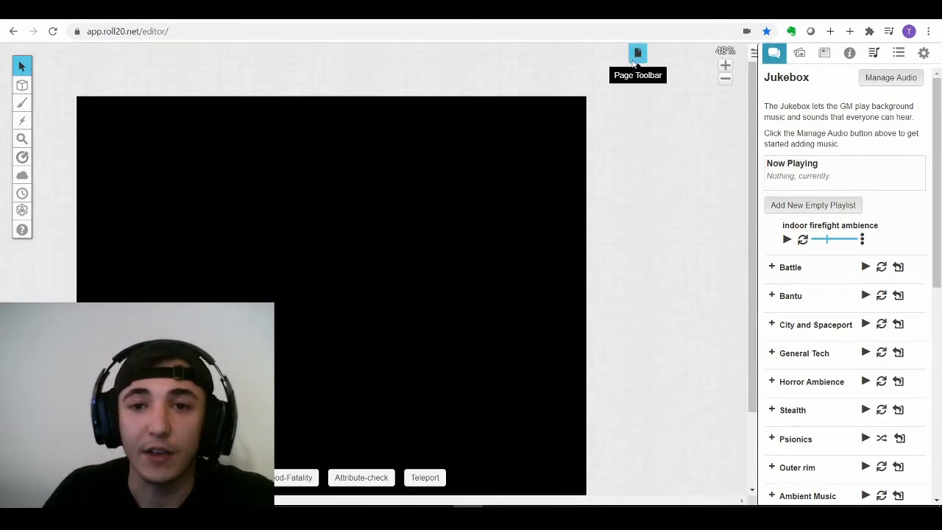
# - Review the ship radar (Copy) page settings (25×20, black background, 500 km hex grid) and accept them
pyautogui.click(635, 65)
pyautogui.moveTo(370, 157)
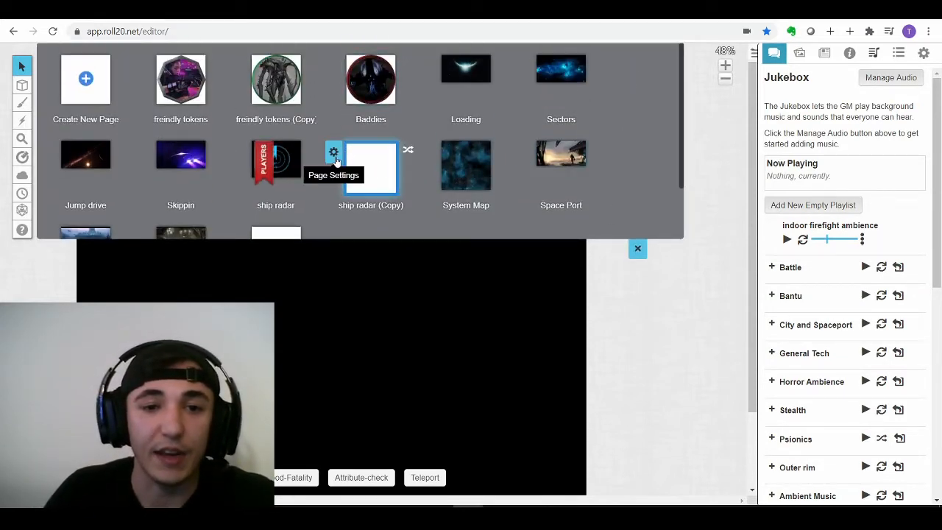
pyautogui.click(335, 156)
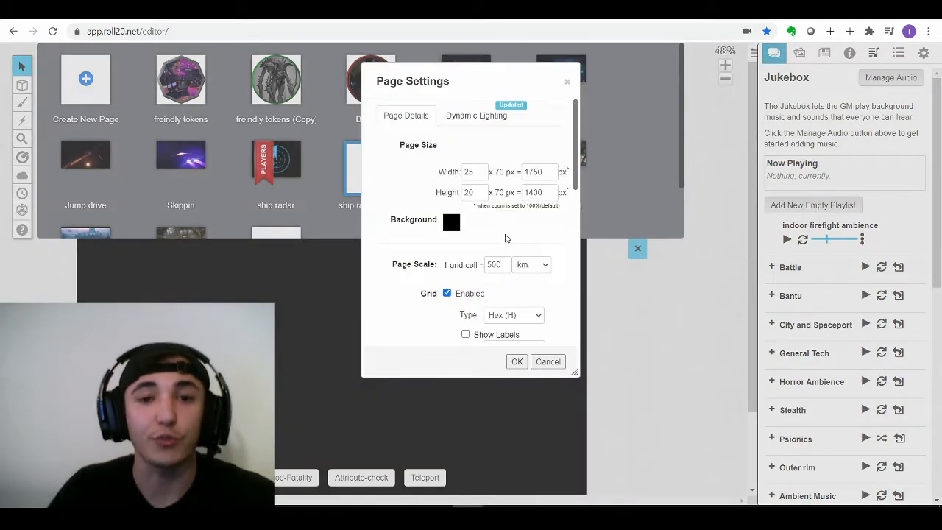
pyautogui.scroll(-1, 503, 221)
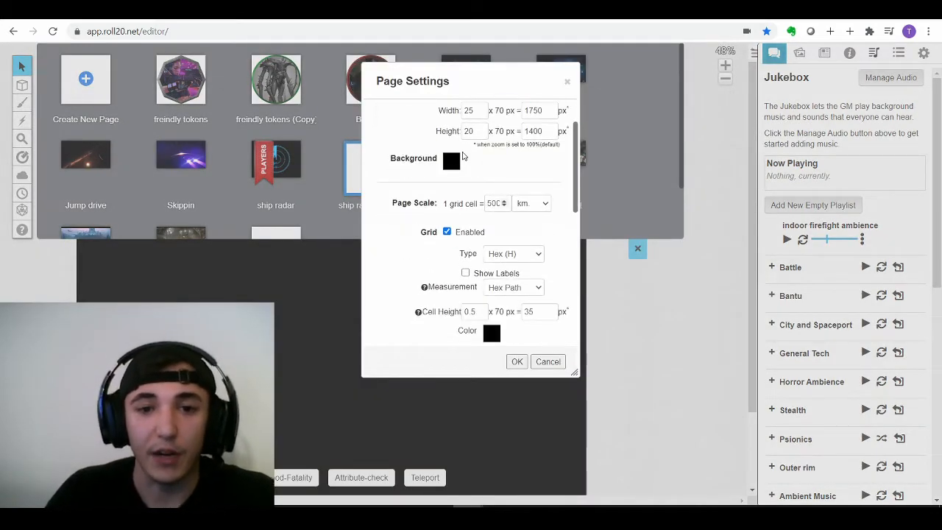
pyautogui.scroll(-1, 530, 216)
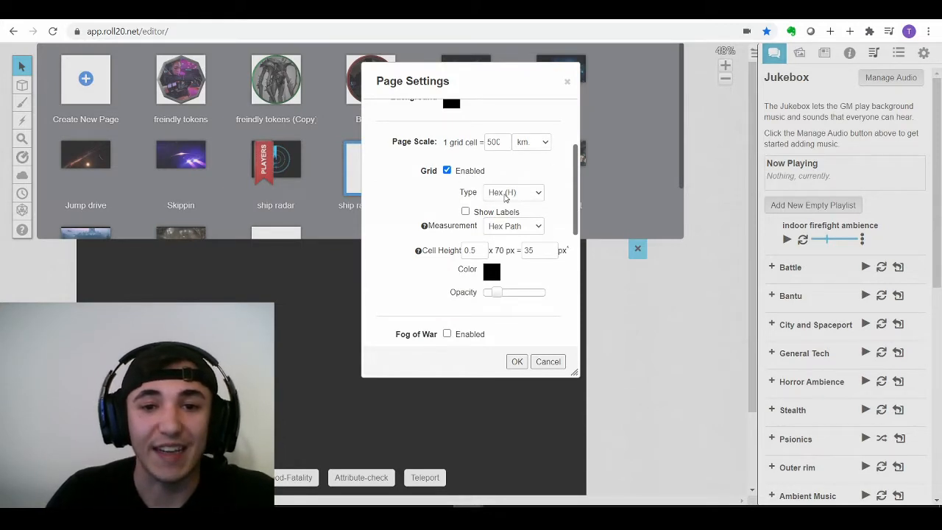
pyautogui.scroll(-1, 544, 254)
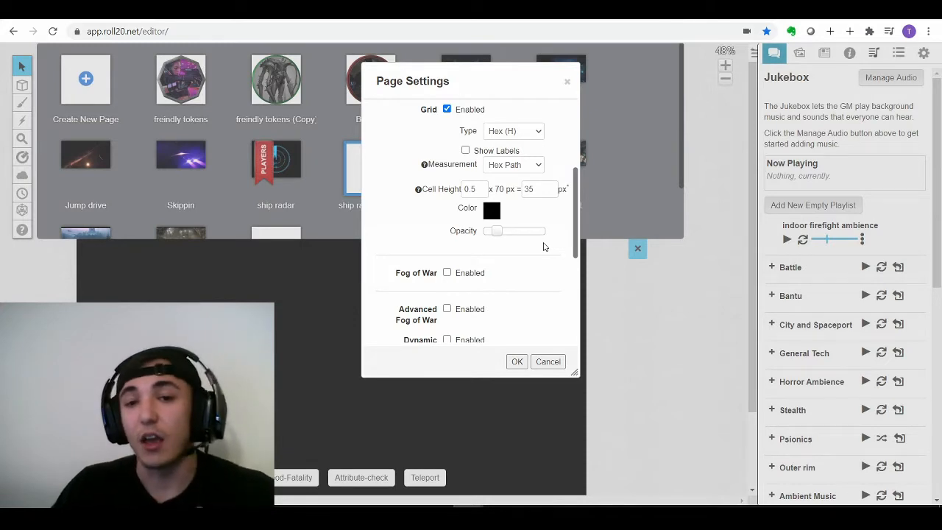
pyautogui.scroll(1, 544, 247)
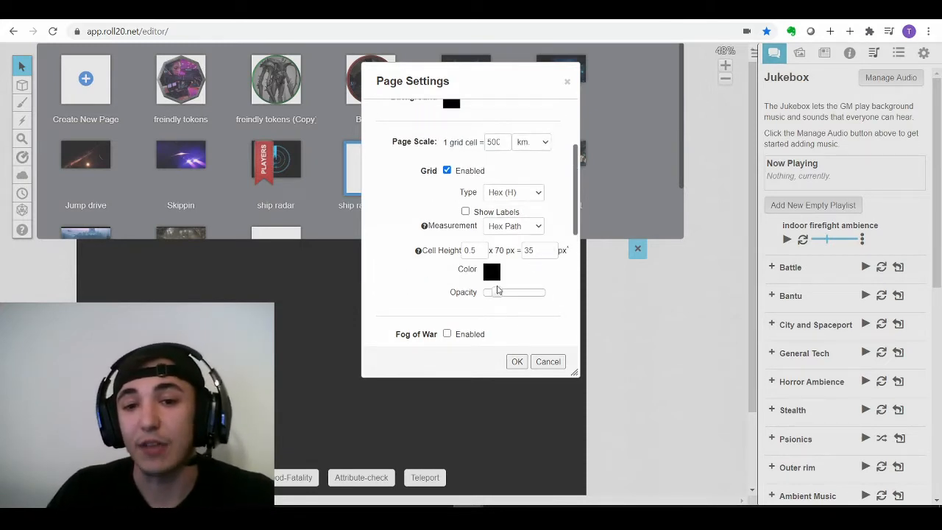
pyautogui.scroll(1, 476, 169)
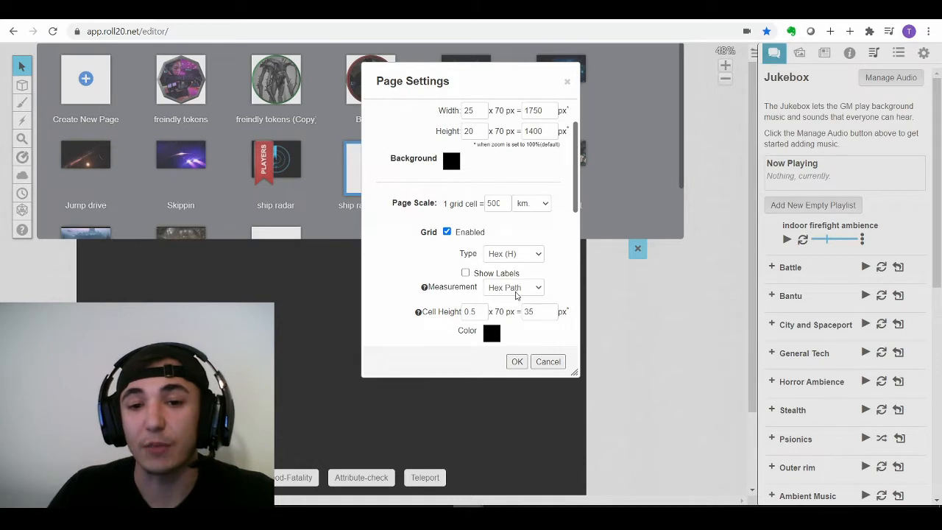
pyautogui.scroll(-1, 515, 272)
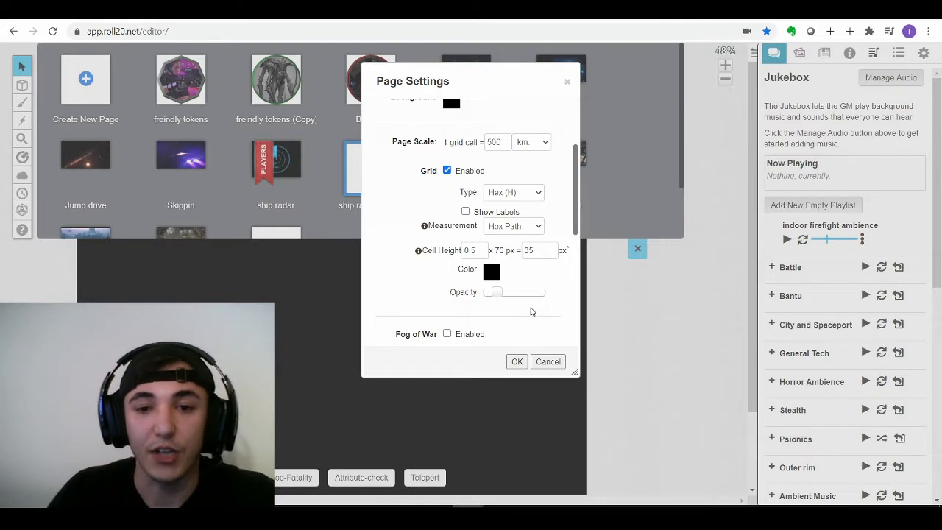
pyautogui.scroll(1, 526, 284)
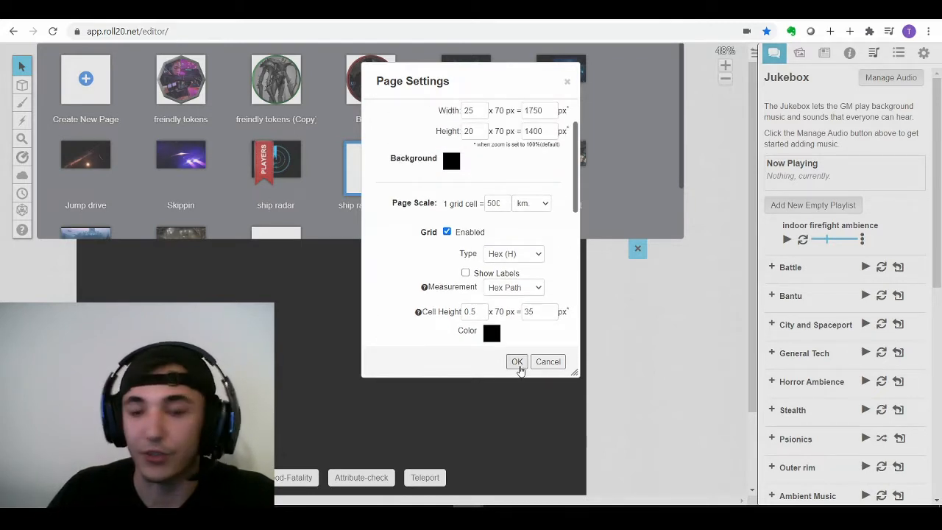
pyautogui.click(517, 362)
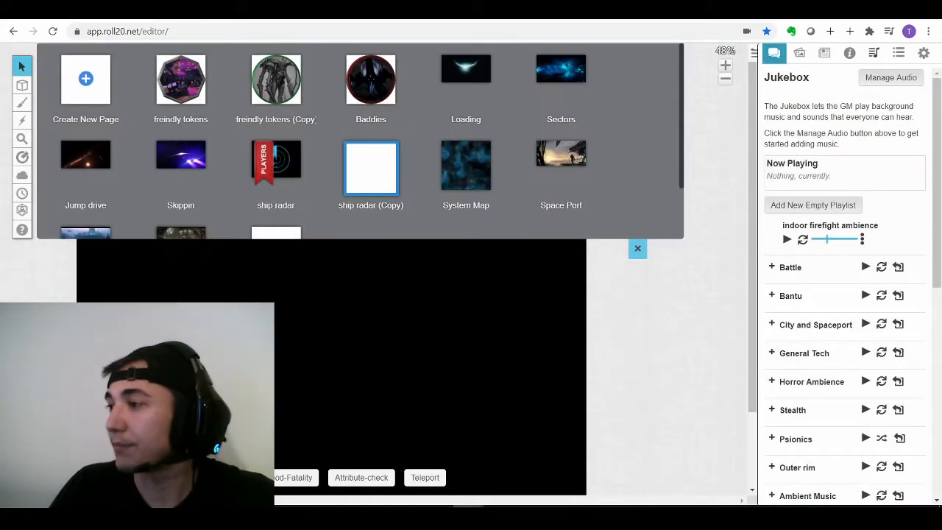
# - Browse the Dribbble Gradient Maps - Radar shot's animated GIF, thumbnails and description
pyautogui.hotkey('alt', 'Tab')
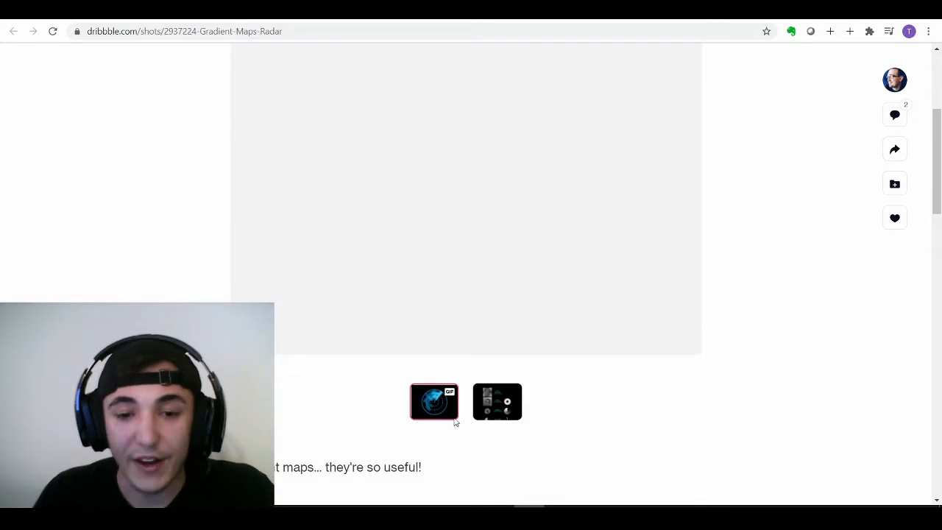
pyautogui.scroll(3, 727, 245)
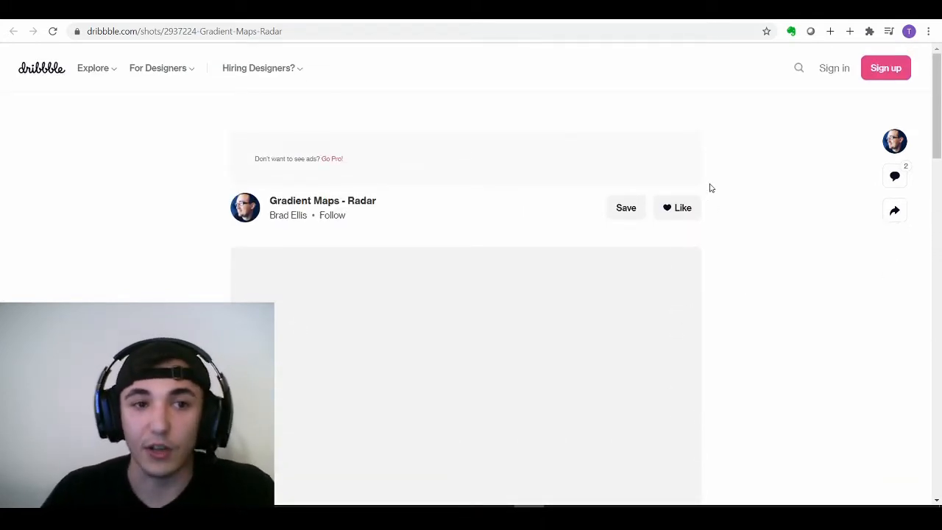
pyautogui.scroll(-1, 736, 163)
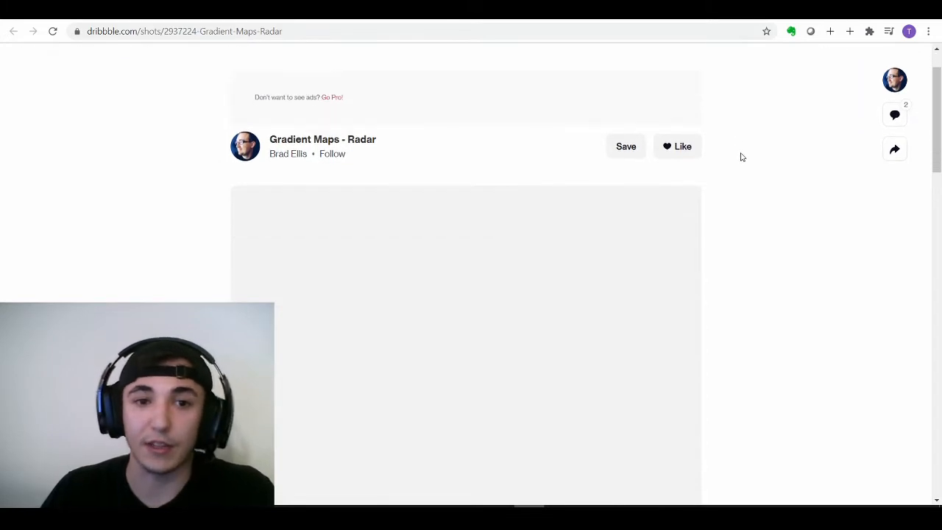
pyautogui.scroll(-3, 658, 176)
pyautogui.scroll(2, 628, 155)
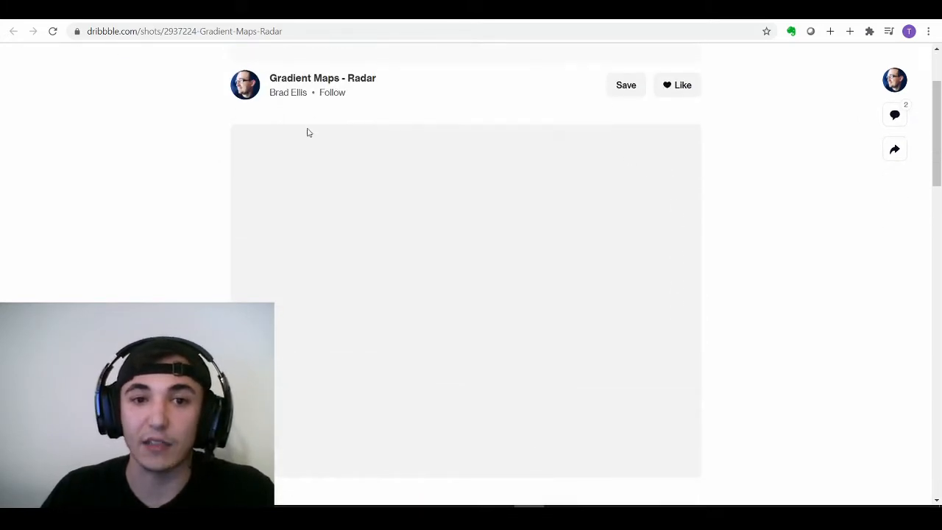
pyautogui.scroll(-4, 760, 158)
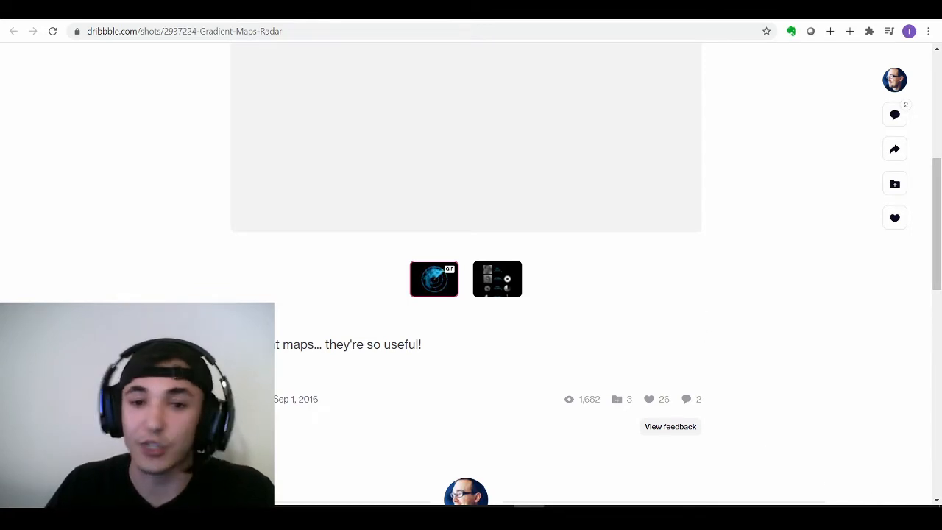
# - Back in Roll20, move the radar graphic up and left, check its Layer options, and reselect it
pyautogui.hotkey('ctrl', 'Tab')
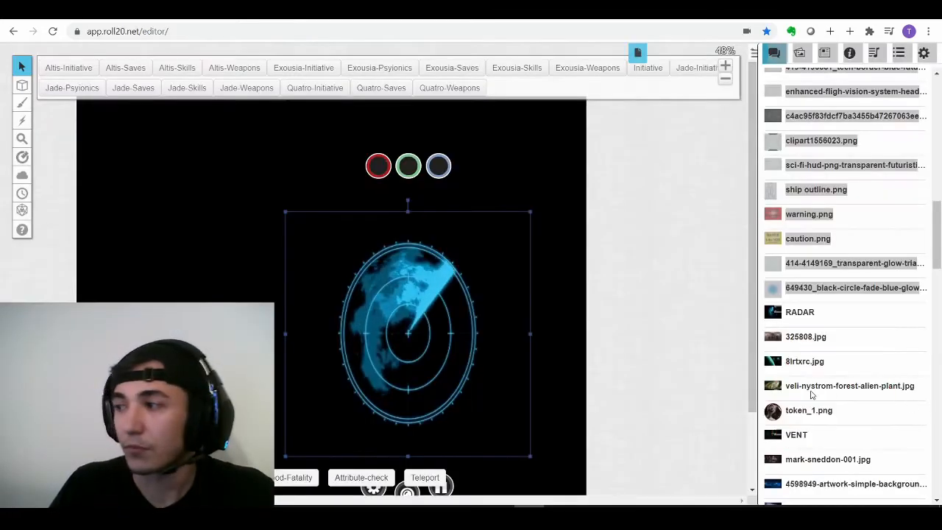
pyautogui.moveTo(465, 342); pyautogui.dragTo(355, 244)
pyautogui.rightClick(317, 244)
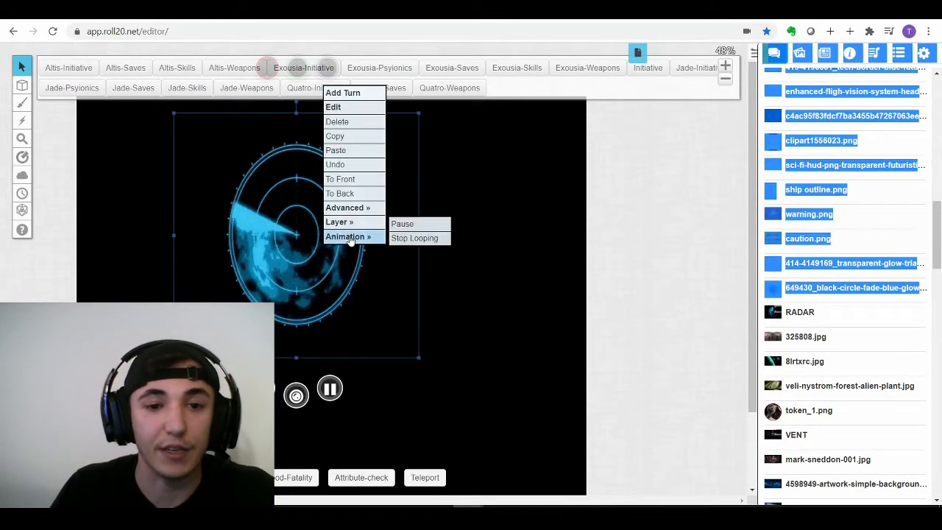
pyautogui.moveTo(339, 221)
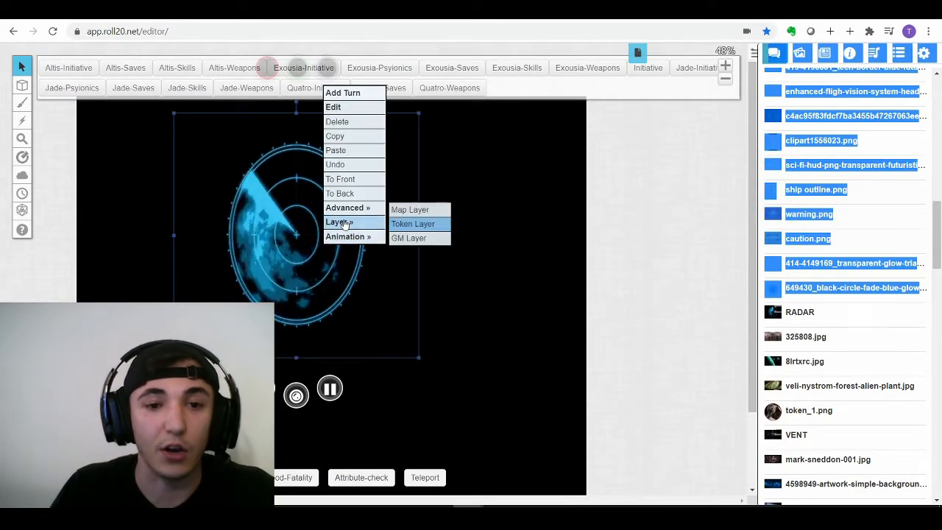
pyautogui.click(540, 177)
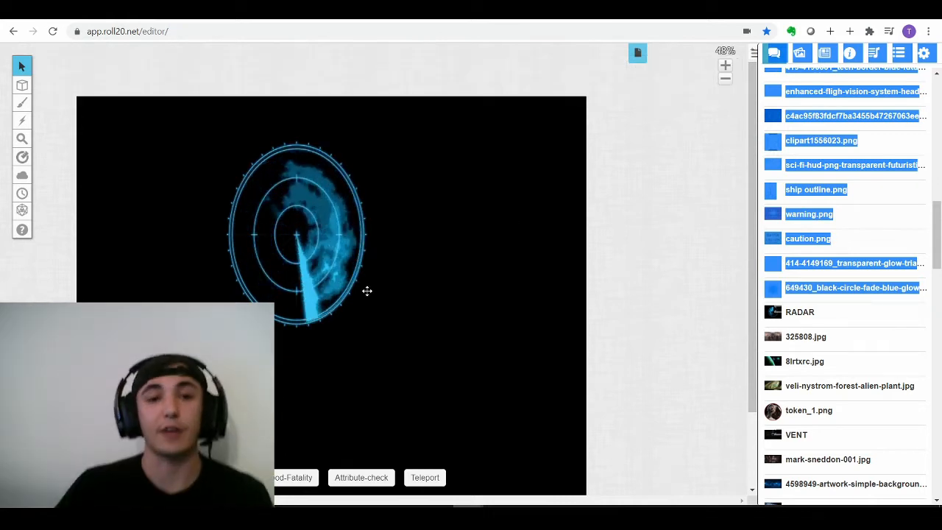
pyautogui.click(366, 291)
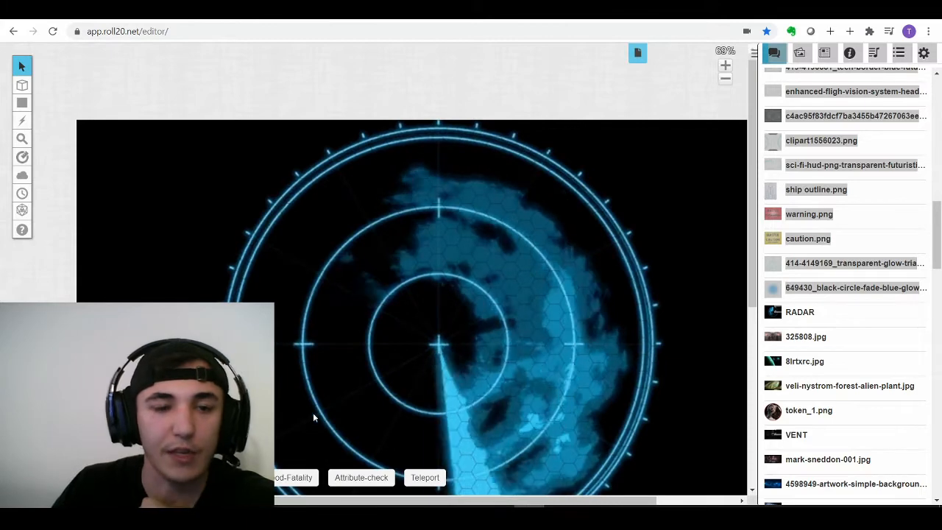
# - Set the rectangle shape tool to a dark grey fill and dark grey outline
pyautogui.moveTo(22, 102)
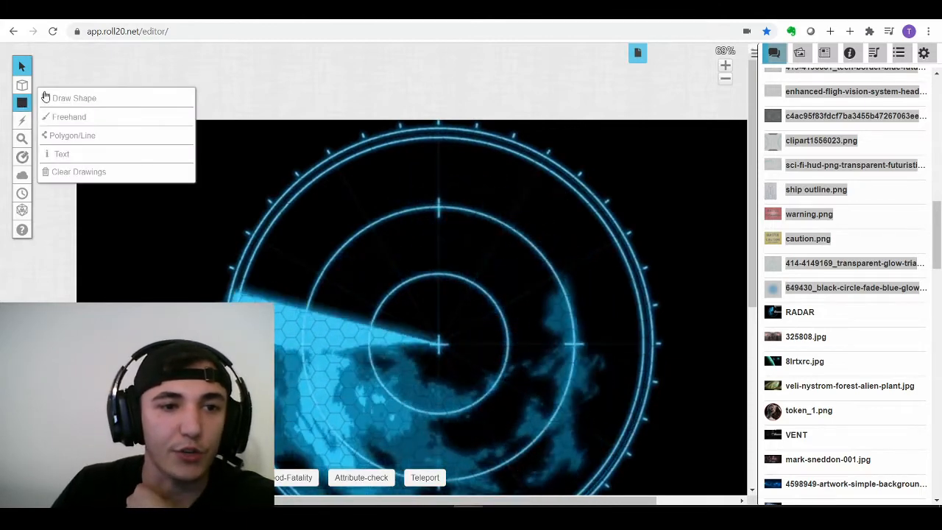
pyautogui.click(45, 98)
pyautogui.click(46, 65)
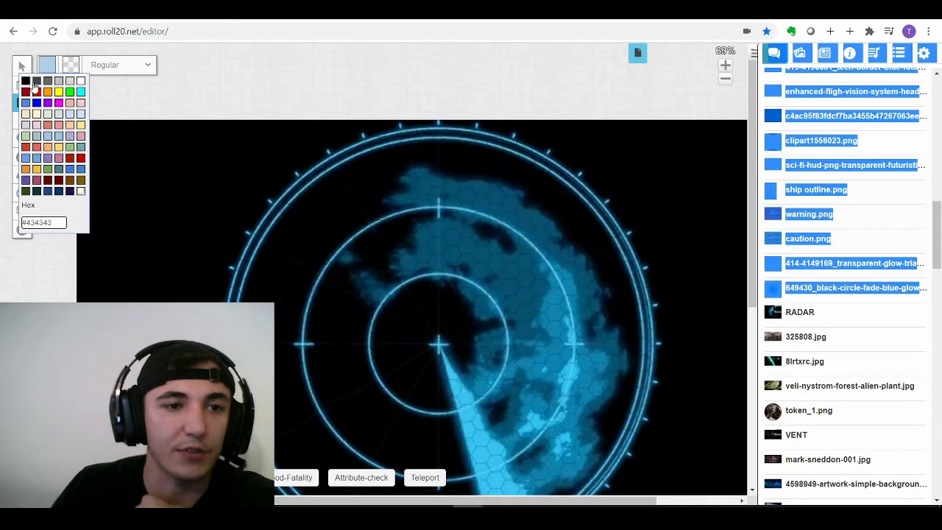
pyautogui.click(35, 83)
pyautogui.click(46, 65)
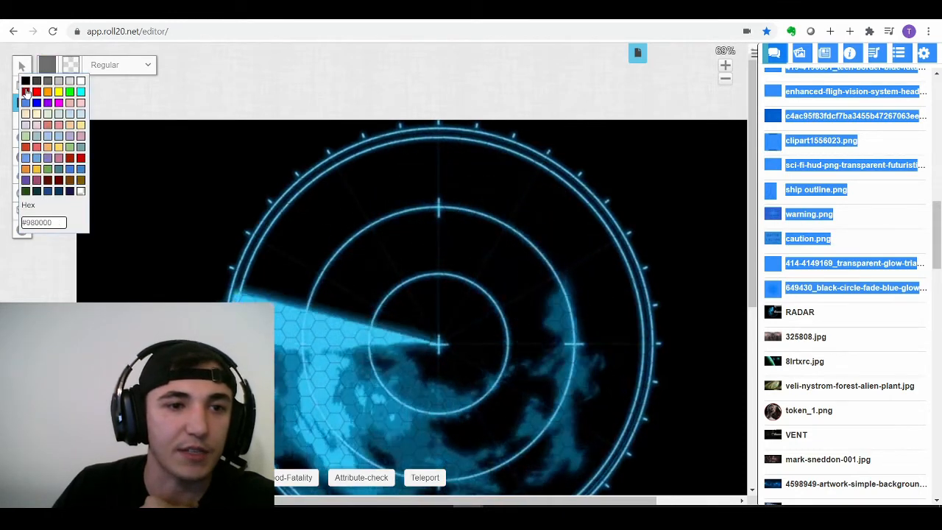
pyautogui.click(36, 80)
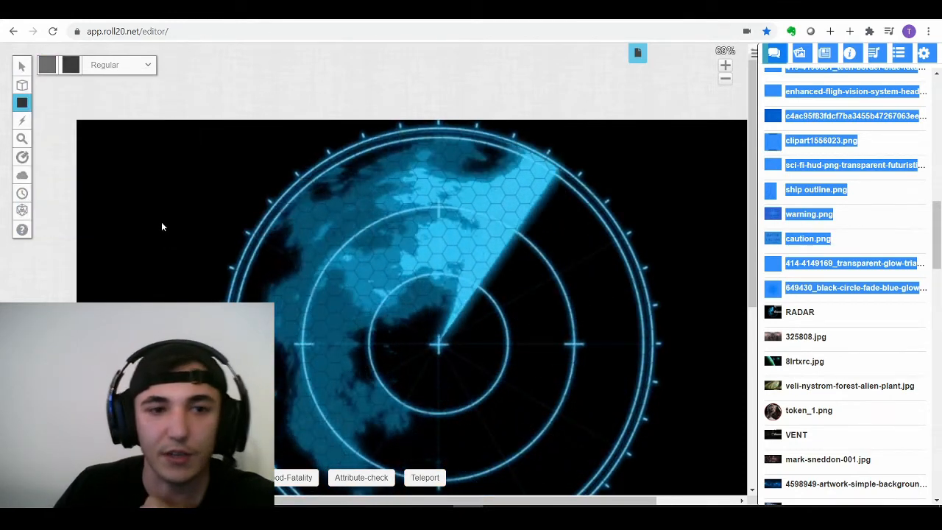
pyautogui.click(46, 65)
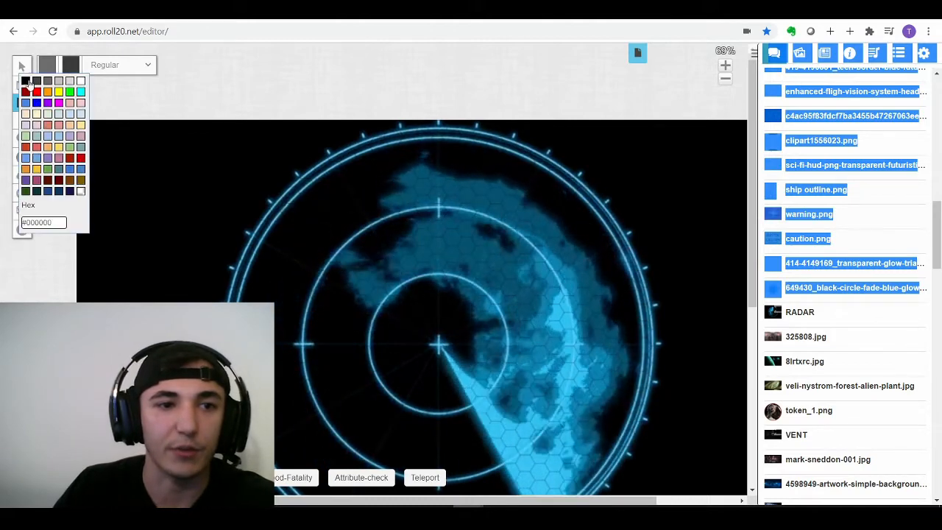
# - Draw a rectangular panel left of the radar and select it
pyautogui.moveTo(107, 172); pyautogui.dragTo(202, 242)
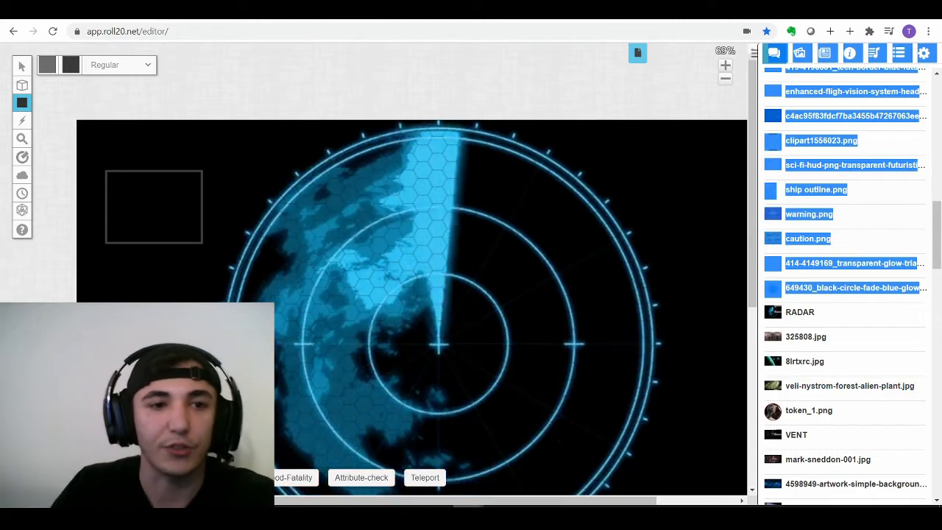
pyautogui.click(22, 66)
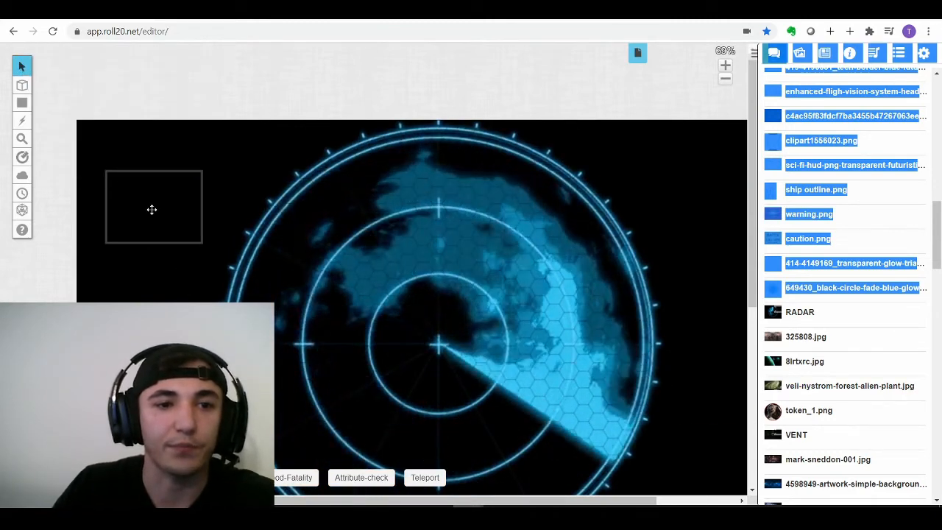
pyautogui.click(152, 209)
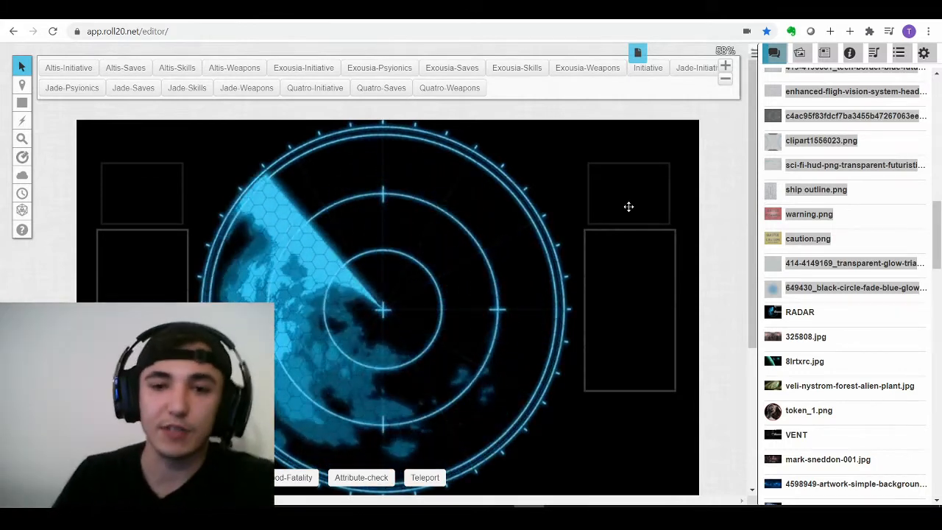
# - Bring the Roll20 editor into focus and scroll the page view around the radar
pyautogui.click(498, 420)
pyautogui.scroll(-1, 500, 401)
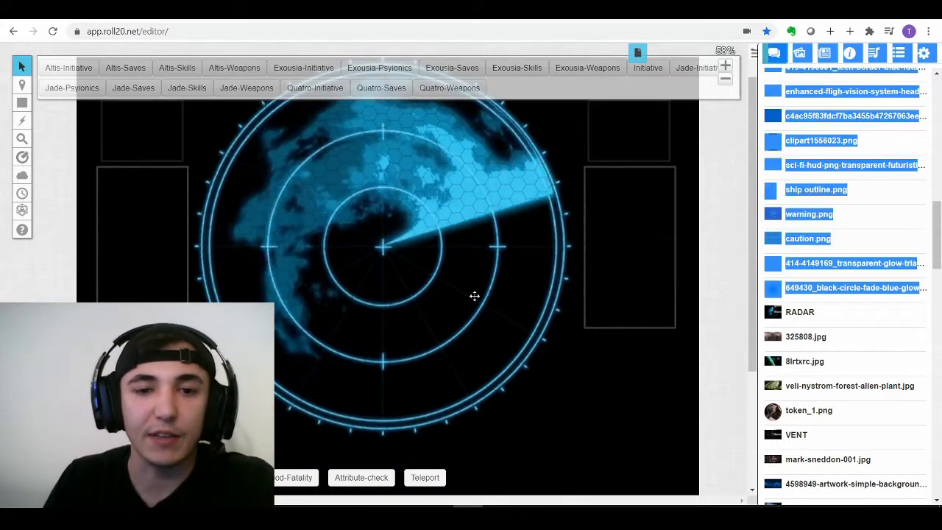
pyautogui.scroll(1, 481, 322)
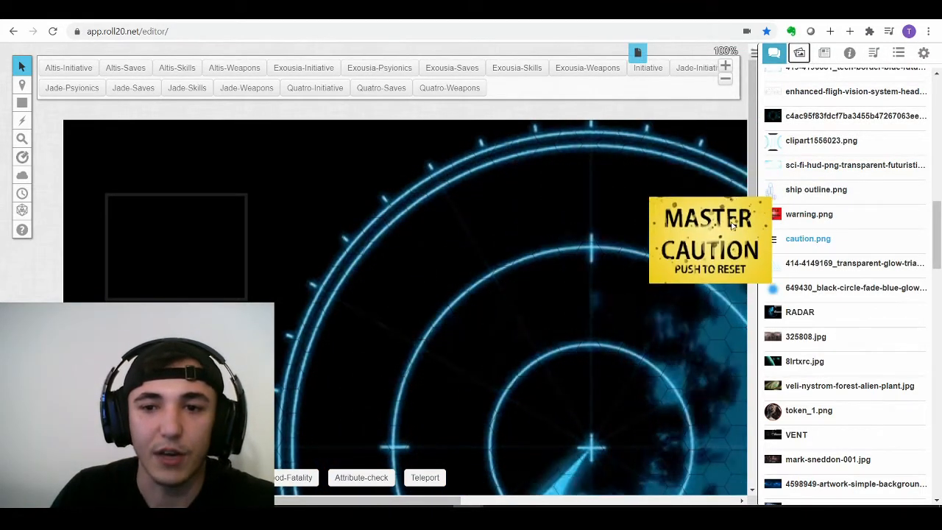
# - In a new tab, search Google Images for 'caution light'
pyautogui.click(442, 12)
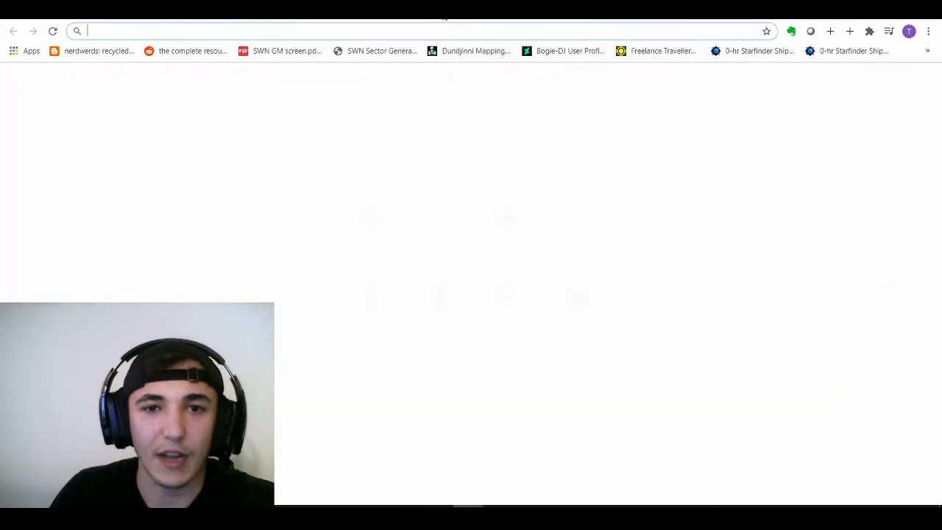
pyautogui.click(433, 254)
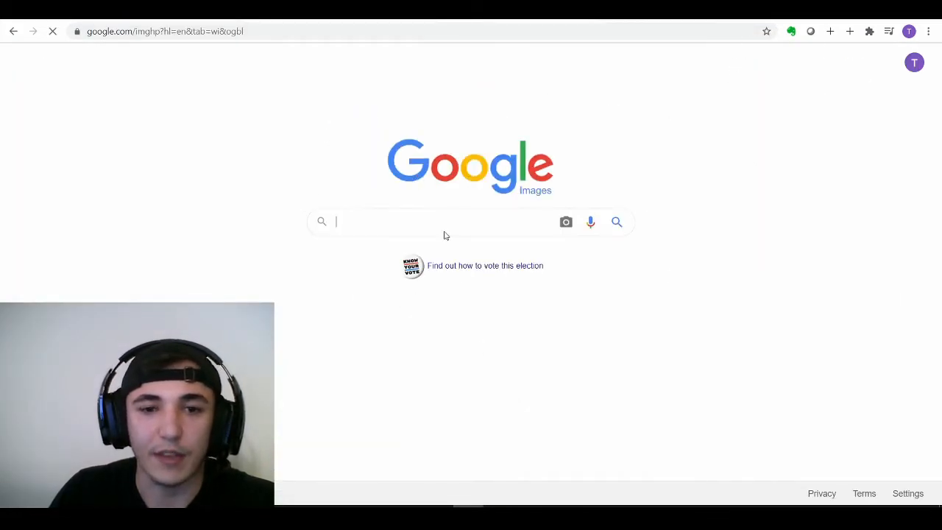
pyautogui.write('cauti')
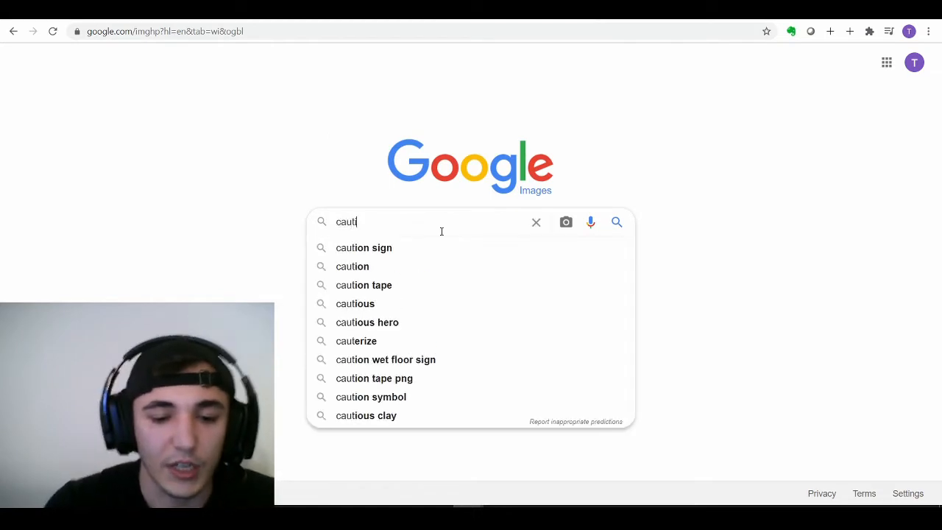
pyautogui.write('on light')
pyautogui.press('Return')
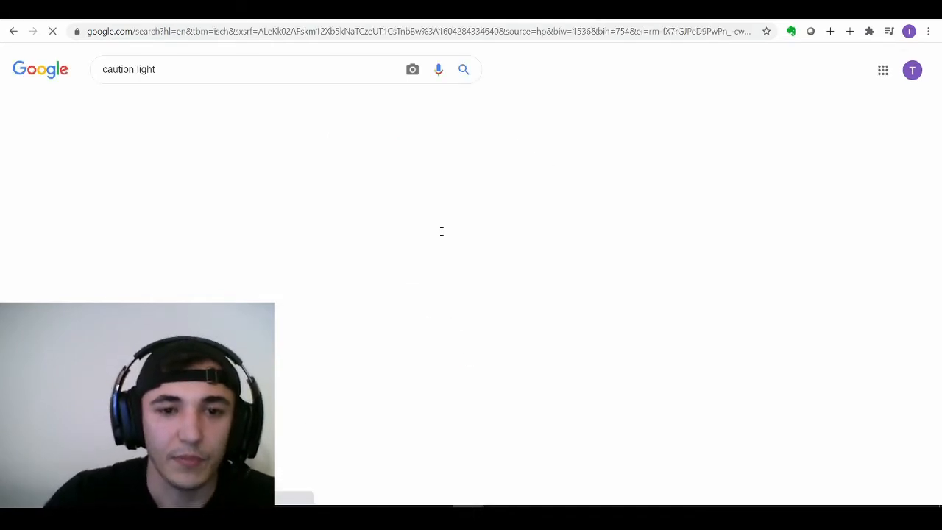
pyautogui.scroll(-5, 434, 248)
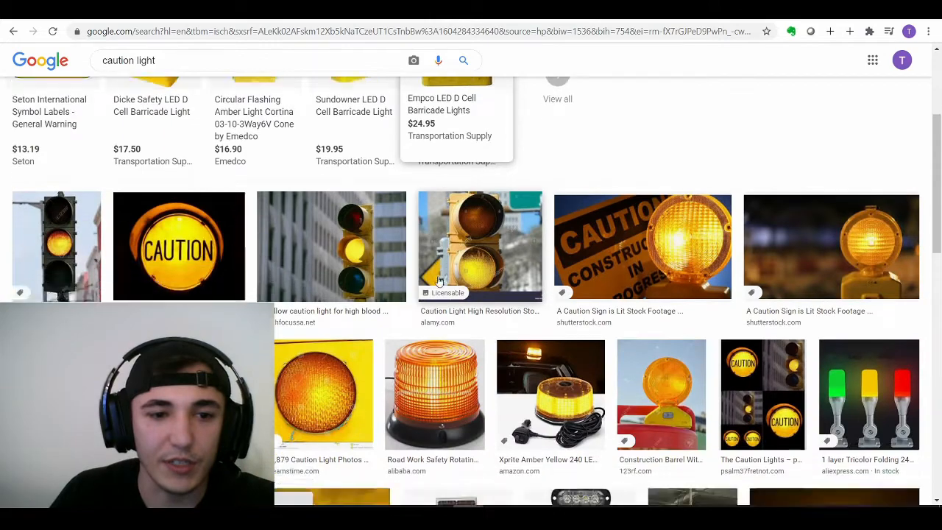
pyautogui.scroll(5, 457, 258)
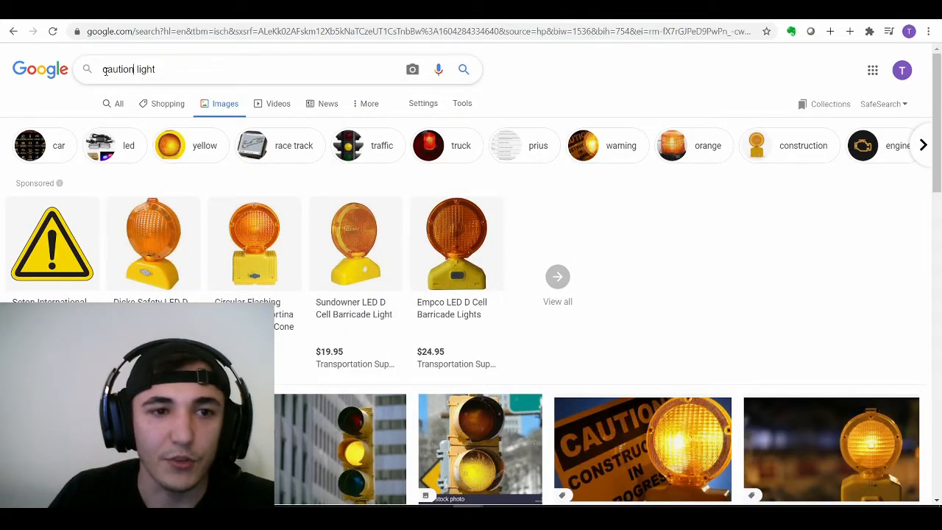
# - Refine the search to 'master caution light' and preview a MASTER CAUTION PUSH TO RESET photo
pyautogui.write('master')
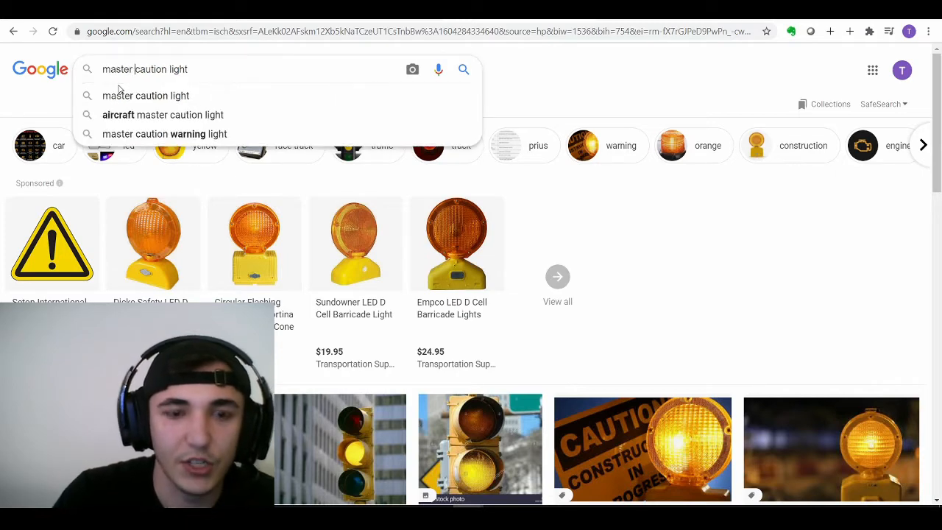
pyautogui.press('Return')
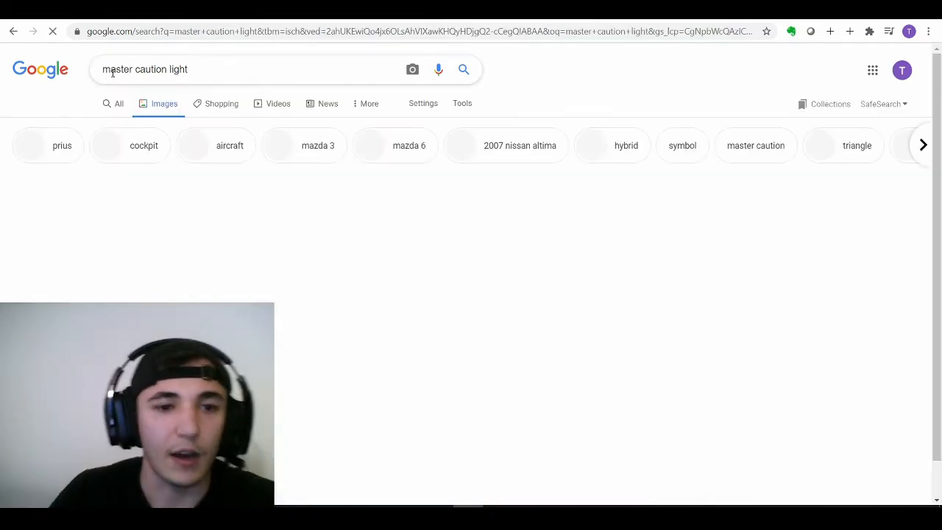
pyautogui.scroll(-1, 321, 318)
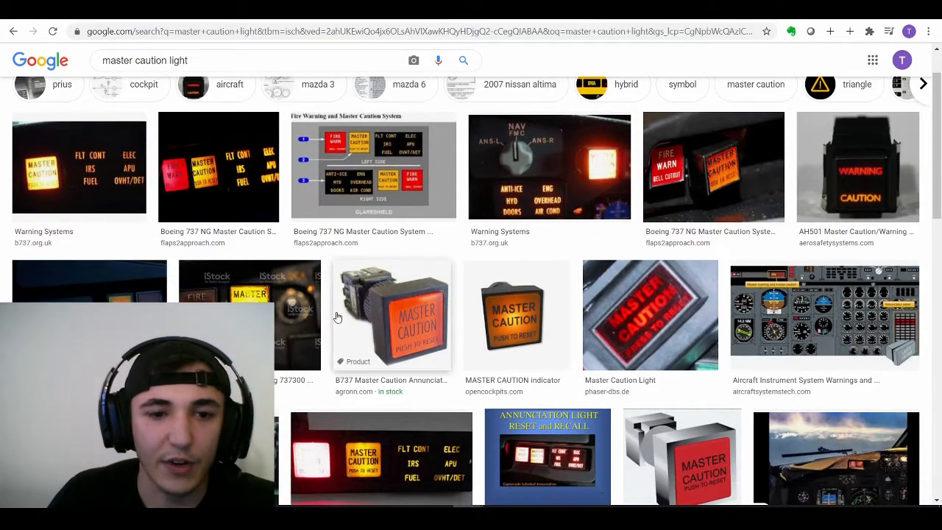
pyautogui.scroll(-2, 287, 318)
pyautogui.click(140, 335)
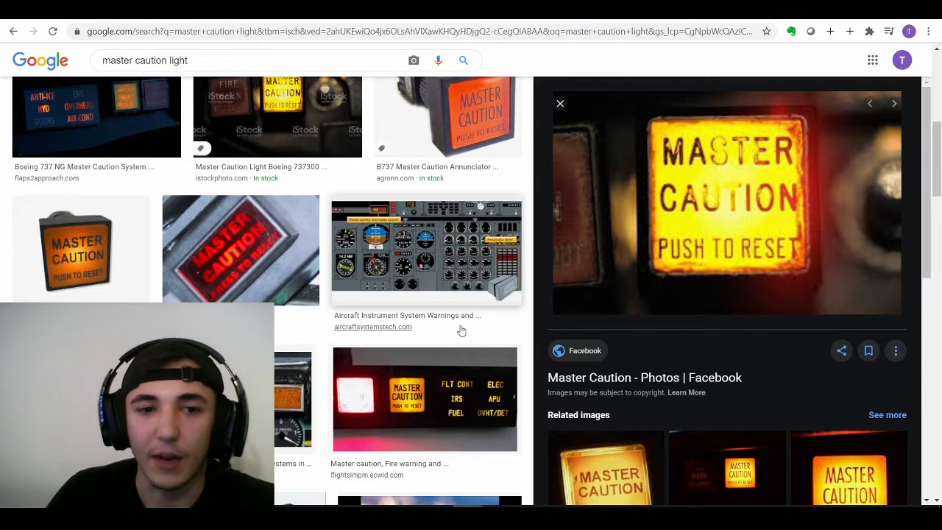
pyautogui.scroll(-3, 398, 274)
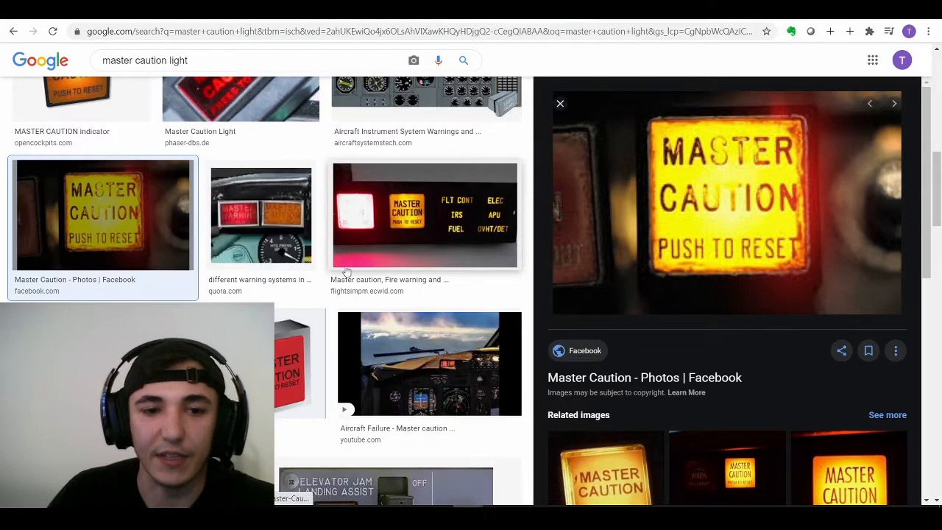
pyautogui.scroll(-3, 347, 272)
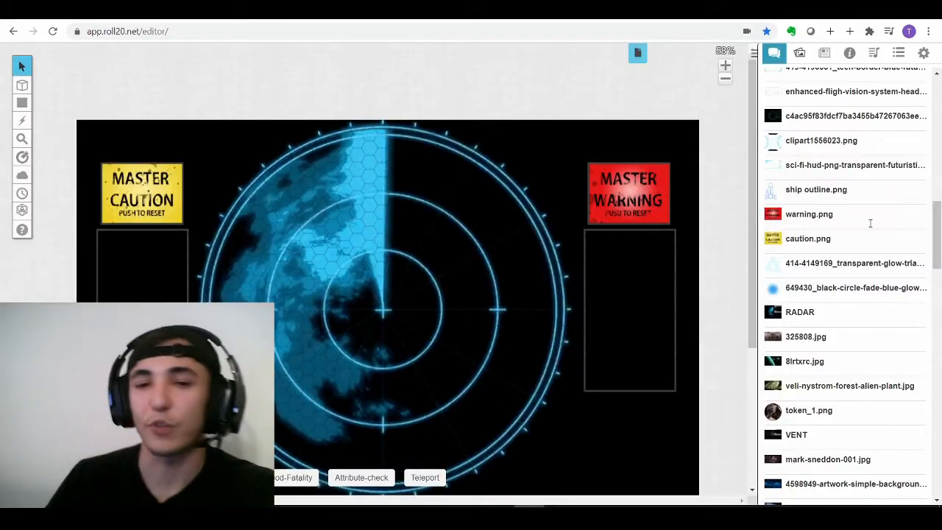
# - Send the Master Warning and Master Caution signs to the GM layer
pyautogui.rightClick(621, 213)
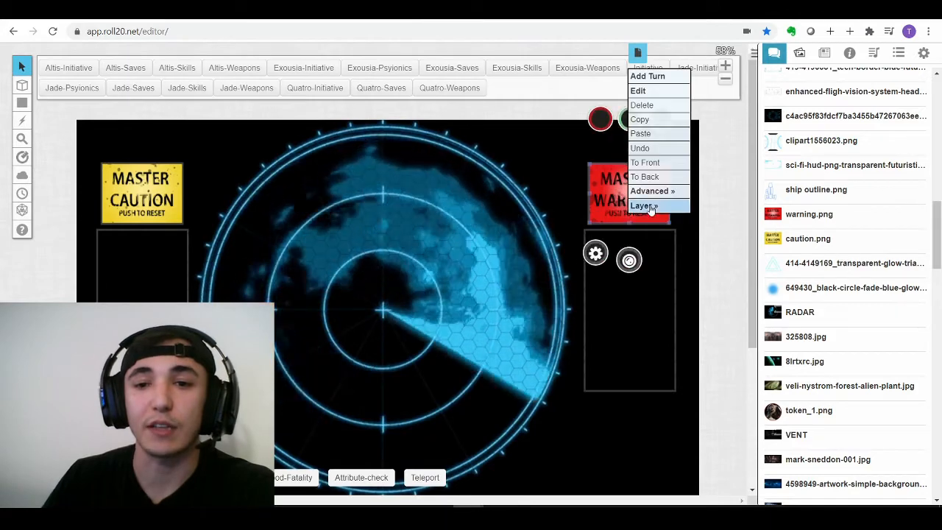
pyautogui.moveTo(646, 203)
pyautogui.click(715, 219)
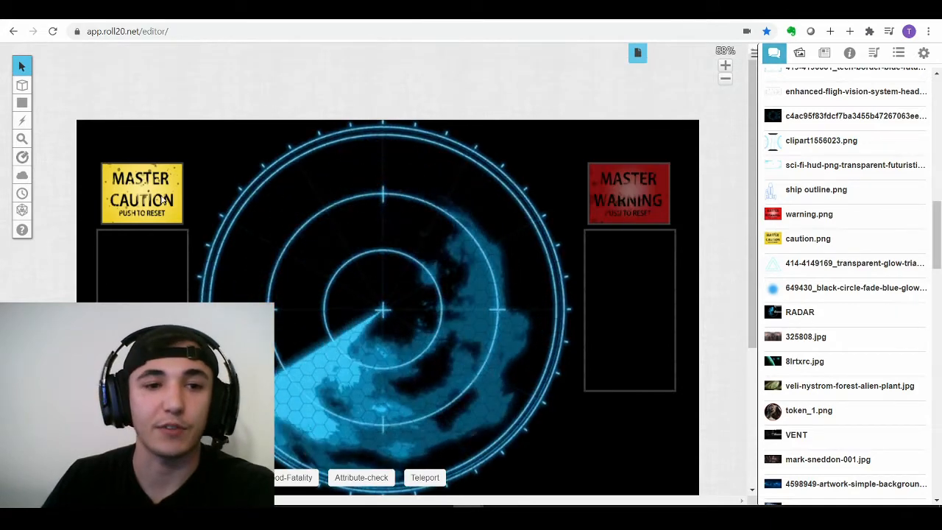
pyautogui.rightClick(136, 205)
pyautogui.moveTo(188, 187)
pyautogui.click(248, 204)
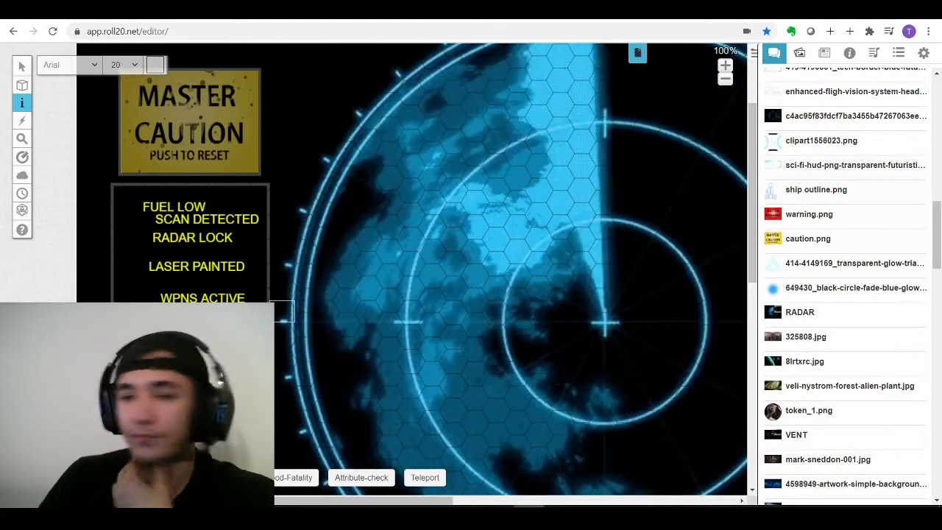
# - Align FUEL LOW, RADAR LOCK and WPNS ACTIVE into a centred column under Master Caution
pyautogui.click(22, 67)
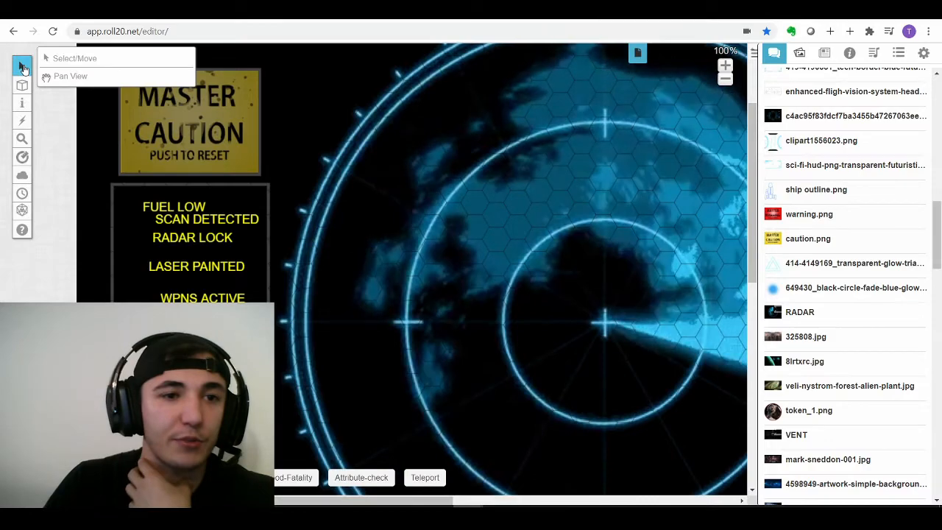
pyautogui.click(46, 62)
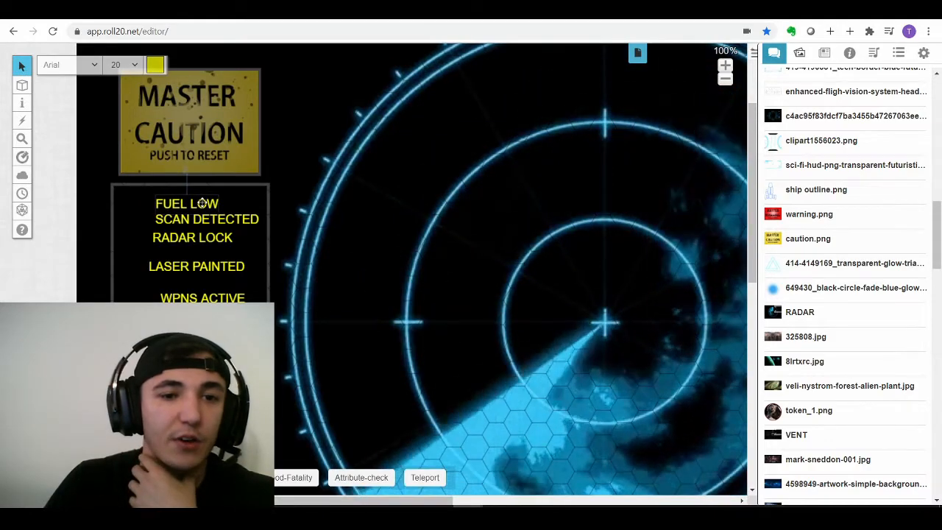
pyautogui.moveTo(195, 208); pyautogui.dragTo(211, 224)
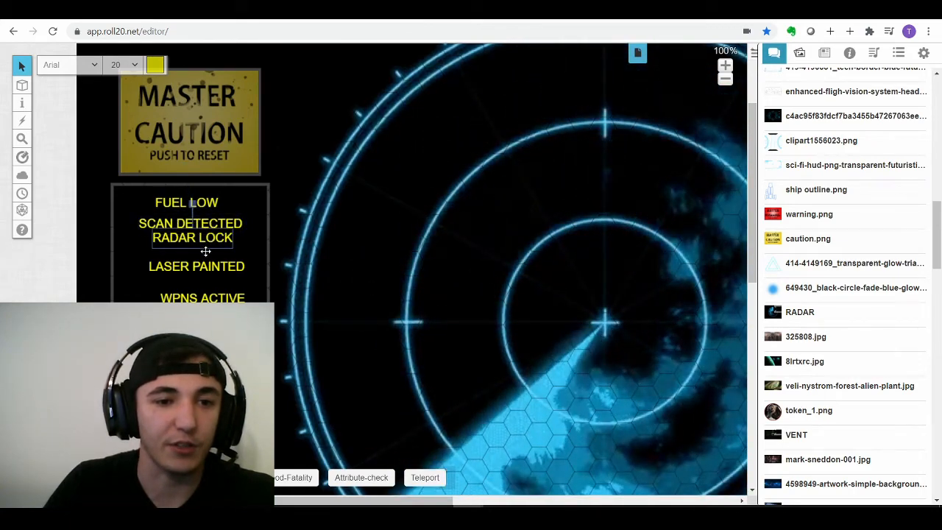
pyautogui.moveTo(204, 249); pyautogui.dragTo(202, 247)
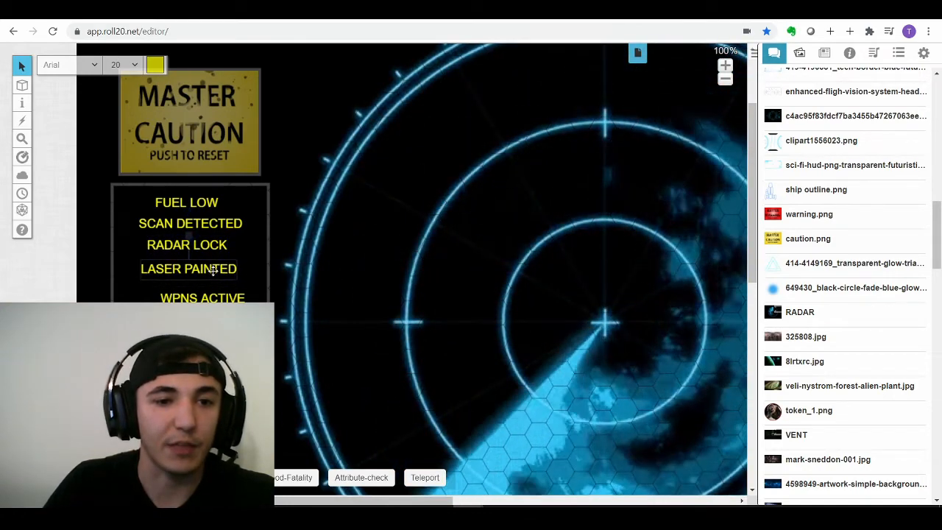
pyautogui.moveTo(220, 297); pyautogui.dragTo(208, 295)
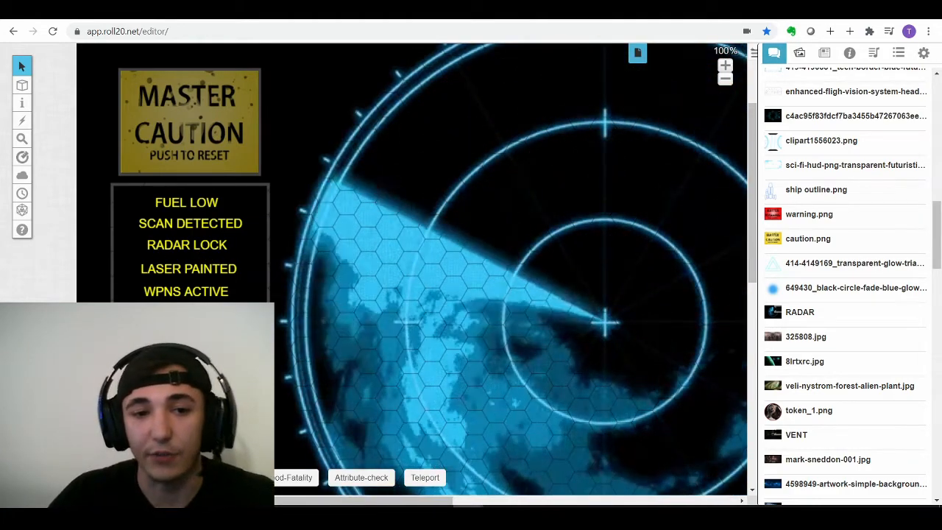
pyautogui.click(177, 303)
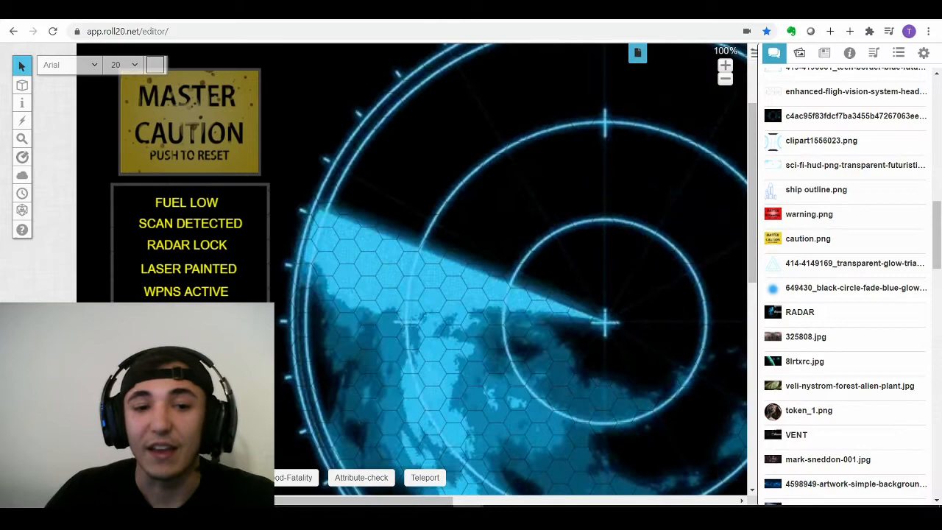
pyautogui.click(330, 315)
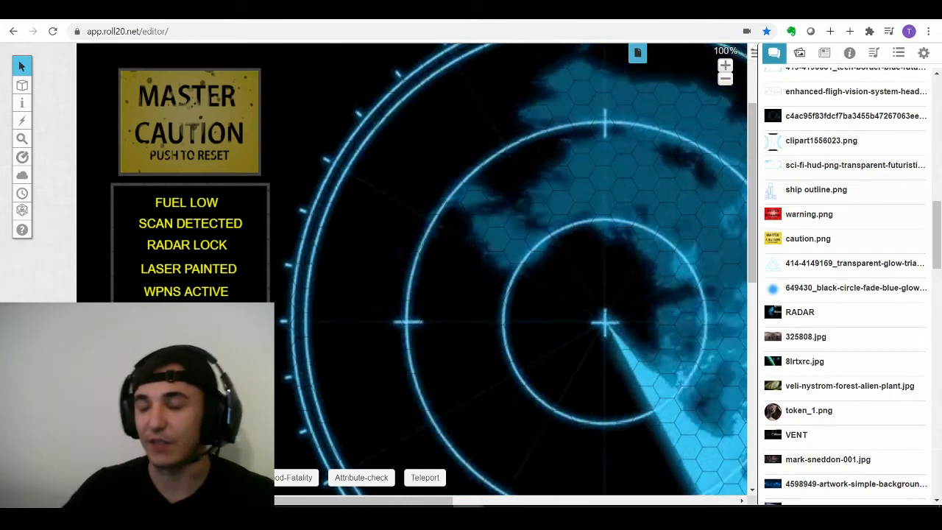
pyautogui.moveTo(773, 239)
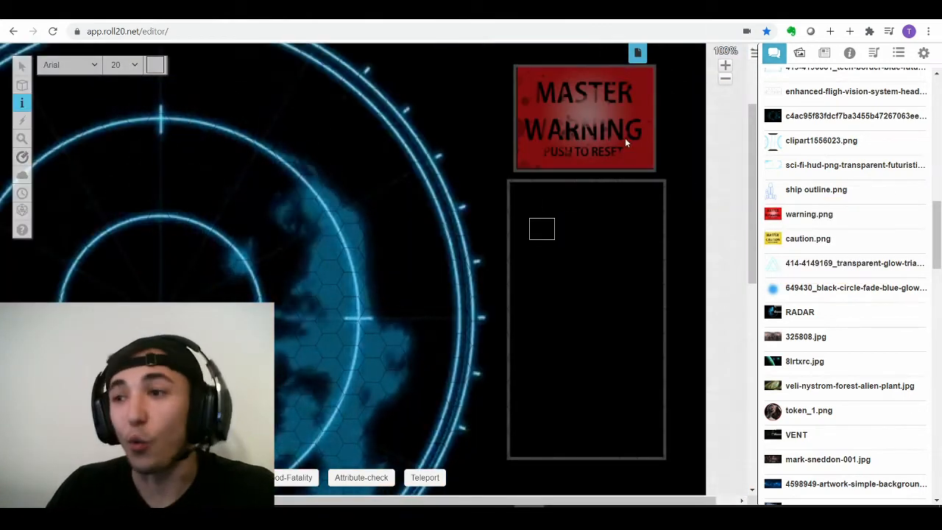
# - Add a red FUEL BLEED label in the warning panel and move it into line
pyautogui.click(575, 234)
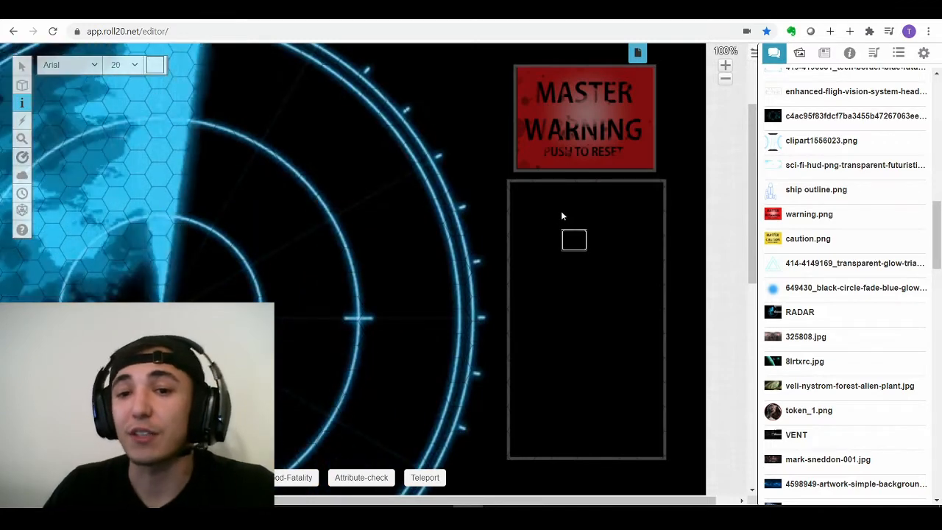
pyautogui.click(562, 212)
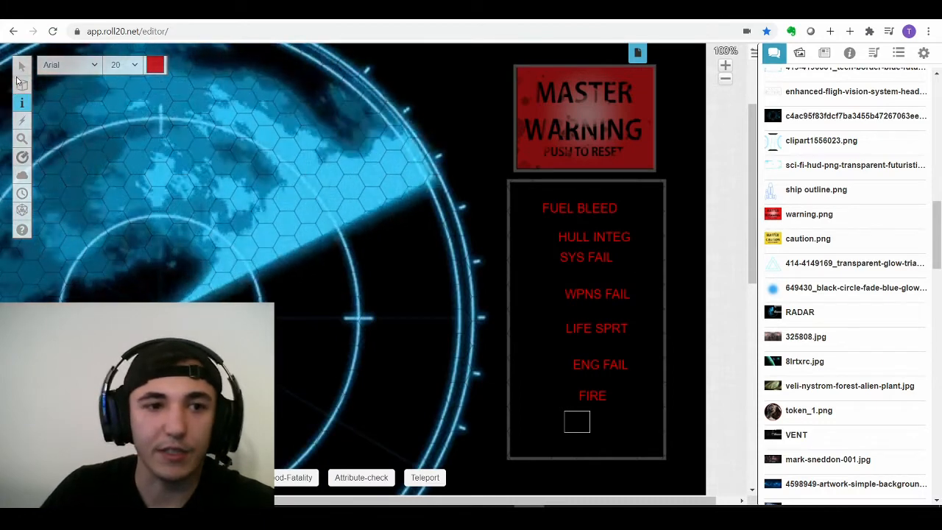
pyautogui.click(70, 59)
pyautogui.moveTo(574, 207)
pyautogui.mouseDown()
pyautogui.moveTo(586, 202)
pyautogui.moveTo(588, 230)
pyautogui.moveTo(580, 220)
pyautogui.mouseUp()
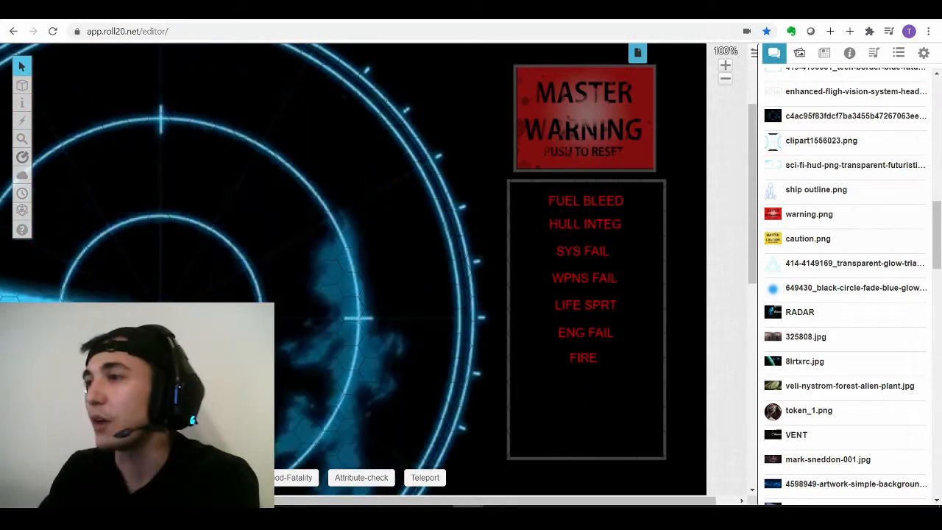
pyautogui.scroll(-8, 477, 378)
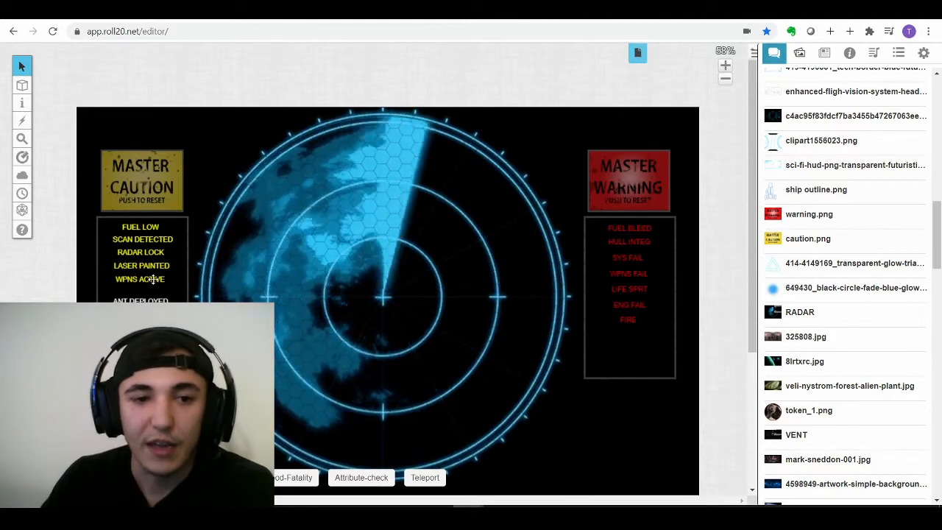
# - Nudge LASER PAINTED back into the caution column and review the populated side panels
pyautogui.moveTo(147, 267); pyautogui.dragTo(151, 264)
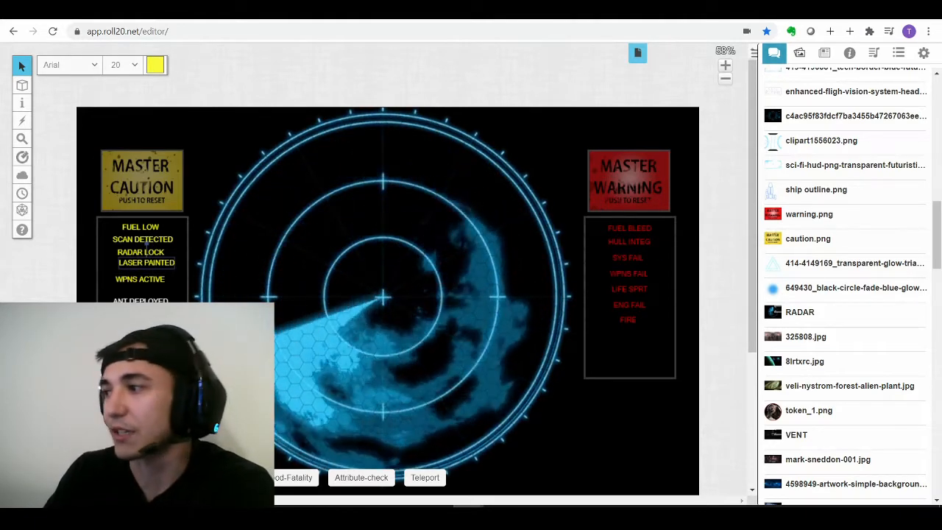
pyautogui.scroll(-3, 423, 304)
pyautogui.scroll(-3, 426, 287)
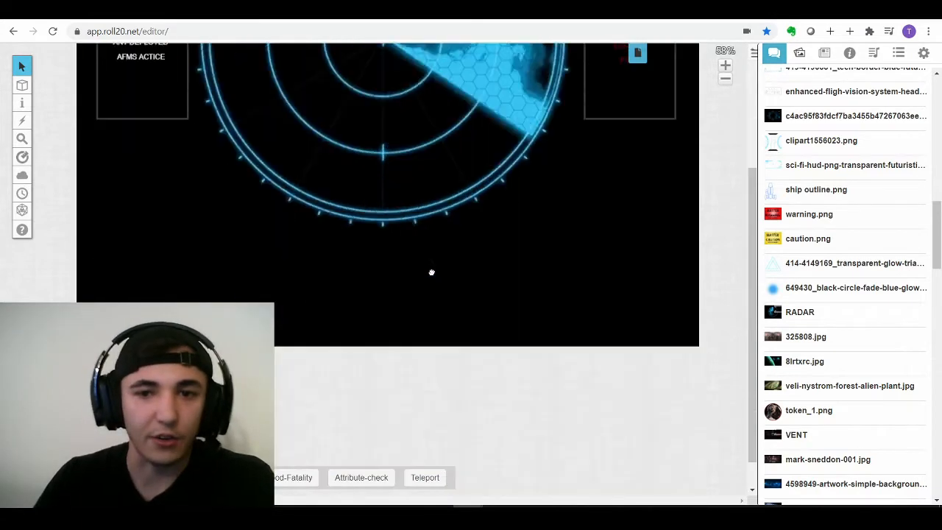
pyautogui.scroll(1, 431, 250)
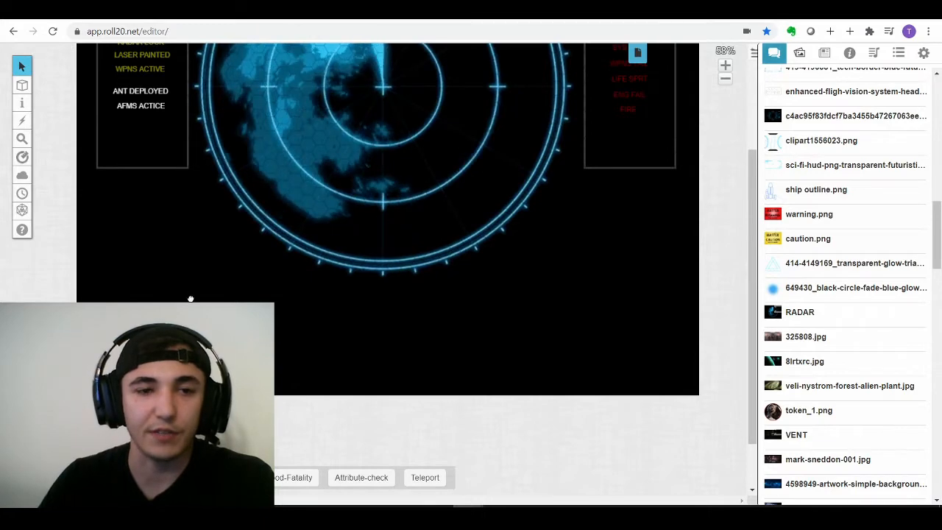
pyautogui.scroll(1, 156, 165)
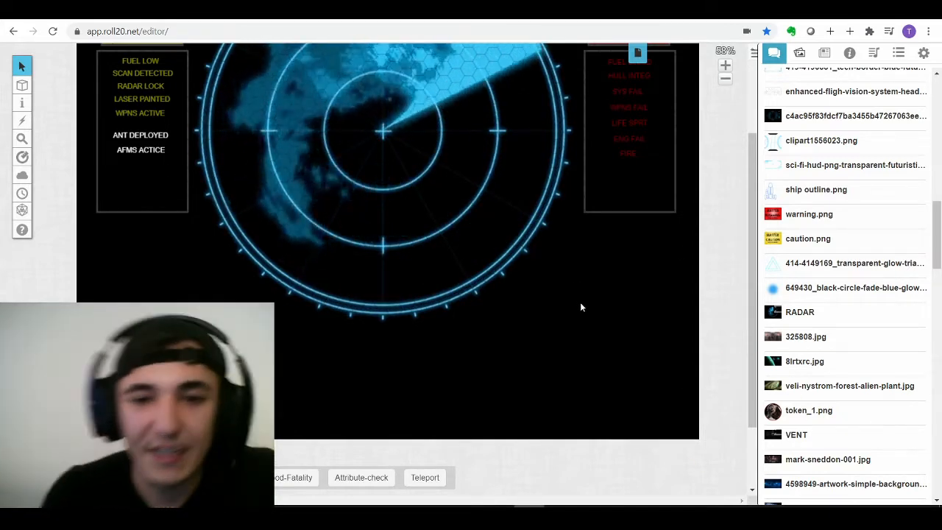
pyautogui.scroll(-3, 580, 306)
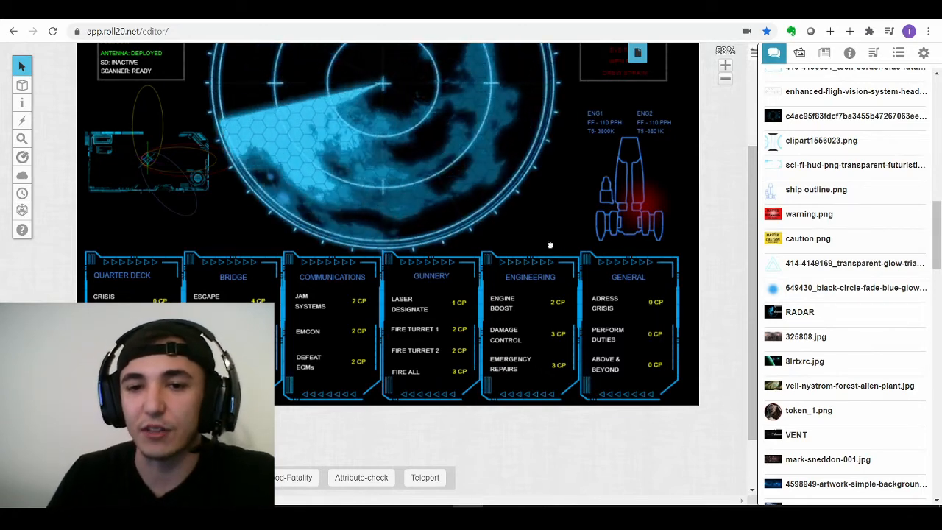
pyautogui.scroll(3, 550, 243)
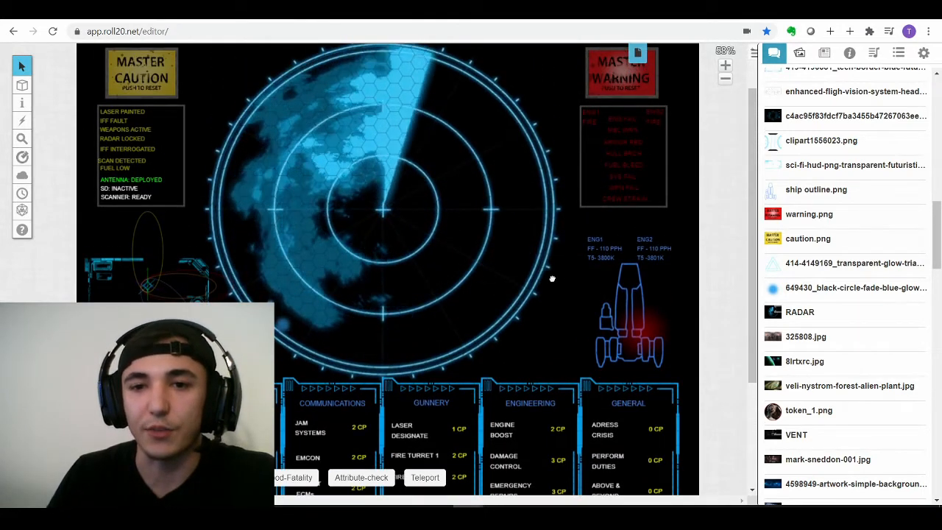
pyautogui.scroll(-1, 552, 278)
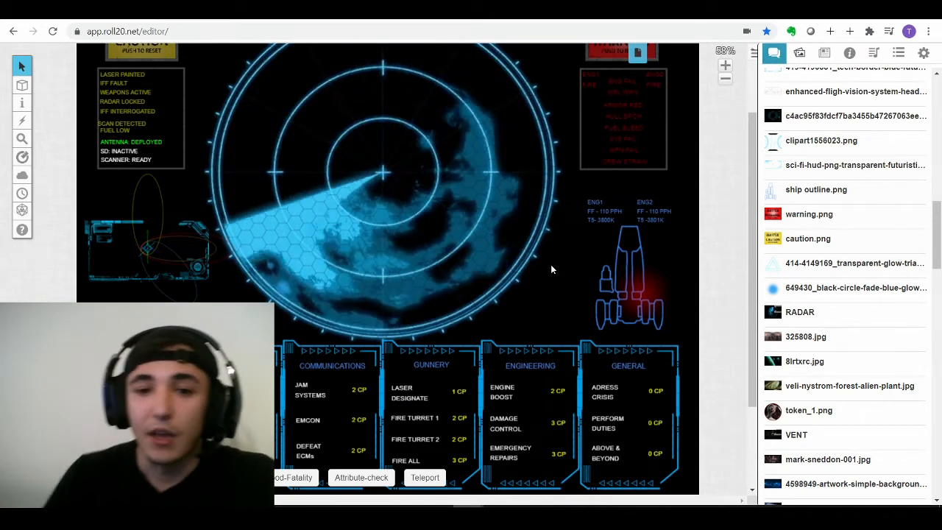
pyautogui.scroll(-1, 536, 385)
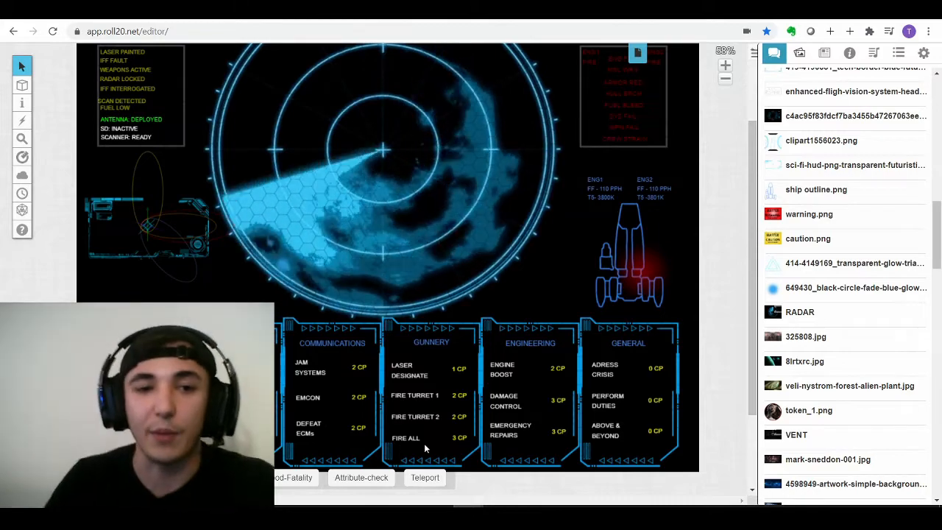
pyautogui.scroll(3, 387, 288)
pyautogui.moveTo(415, 292); pyautogui.dragTo(460, 326)
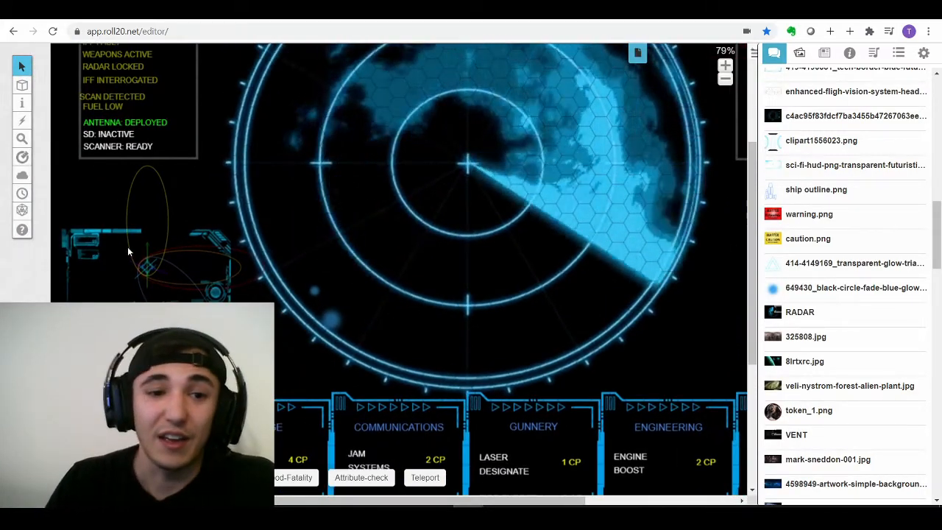
pyautogui.scroll(4, 129, 251)
pyautogui.moveTo(125, 307); pyautogui.dragTo(283, 298)
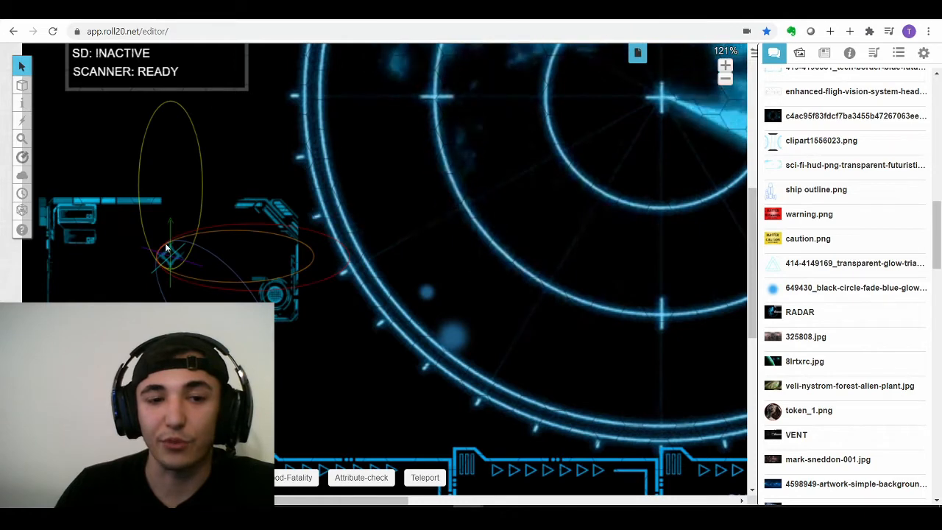
pyautogui.scroll(1, 166, 248)
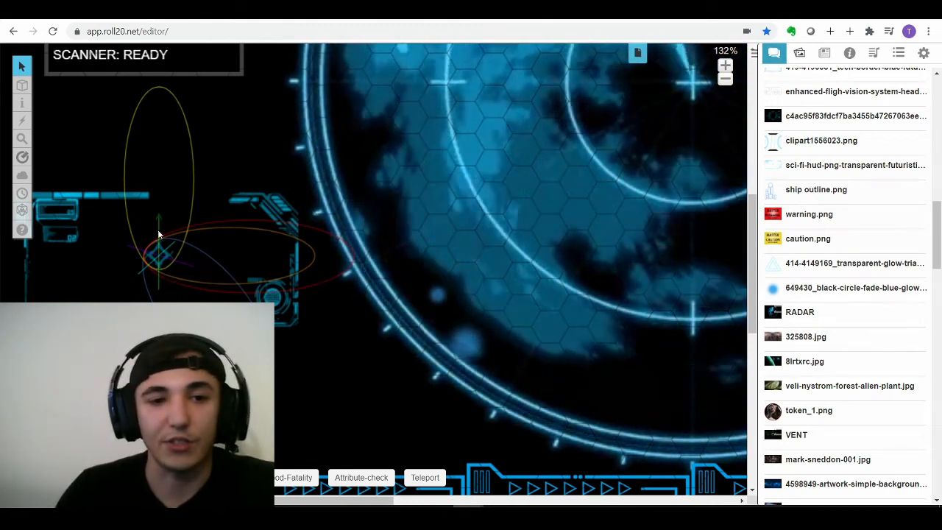
pyautogui.scroll(-2, 335, 266)
pyautogui.scroll(-2, 336, 267)
pyautogui.scroll(1, 467, 316)
pyautogui.moveTo(471, 312); pyautogui.dragTo(416, 310)
pyautogui.moveTo(548, 252); pyautogui.dragTo(269, 204)
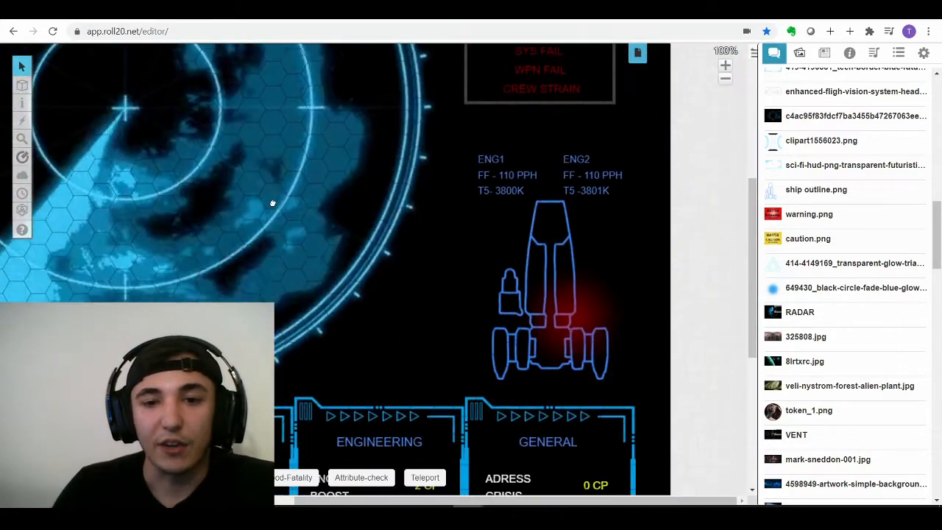
pyautogui.moveTo(257, 240); pyautogui.dragTo(257, 325)
pyautogui.scroll(2, 589, 248)
pyautogui.moveTo(641, 267); pyautogui.dragTo(612, 273)
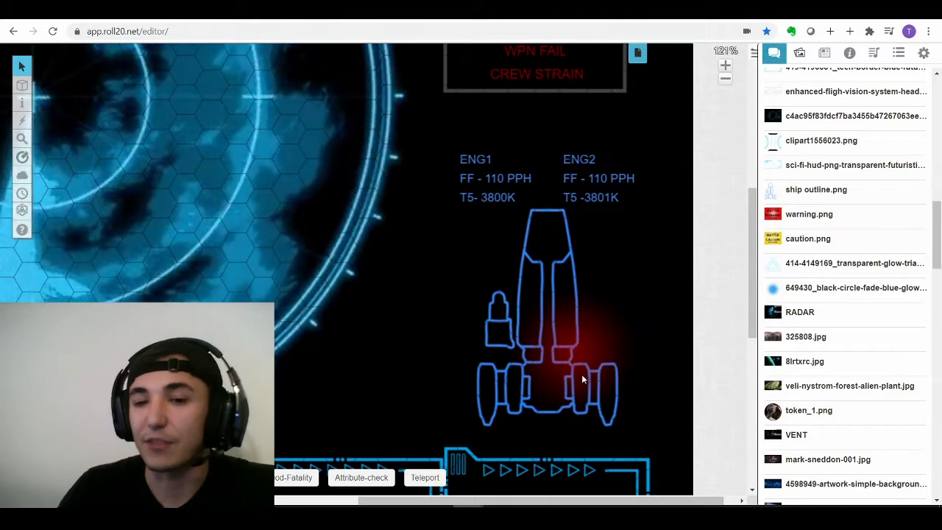
pyautogui.scroll(-2, 584, 350)
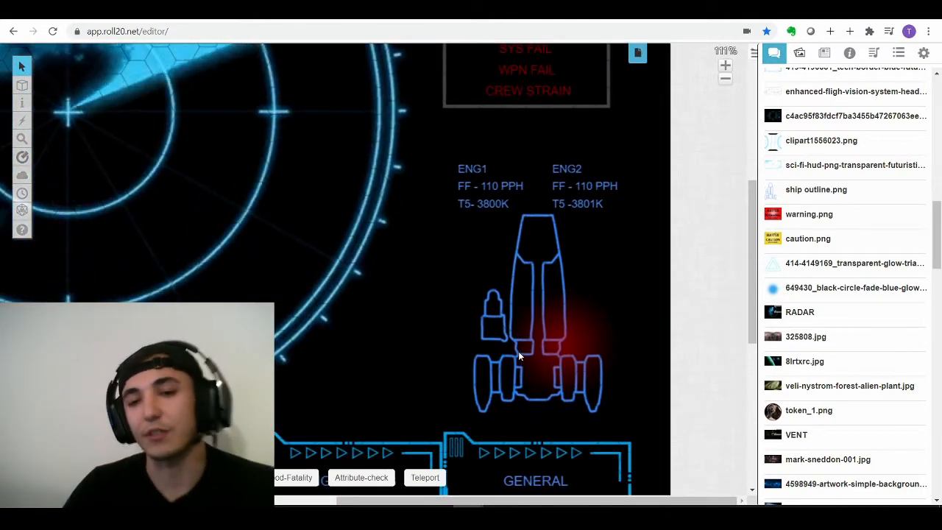
pyautogui.scroll(-5, 416, 281)
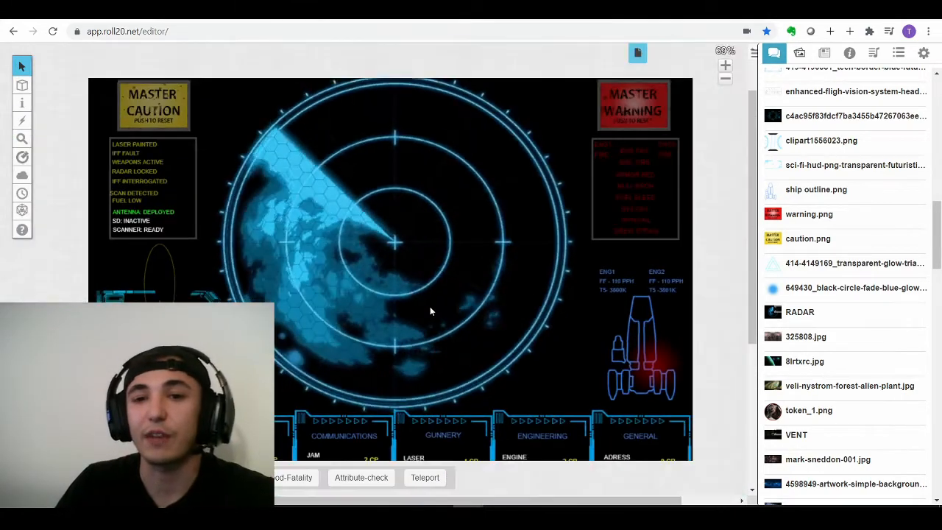
# - Show the Jukebox sound-effect and music playlists beside the radar page
pyautogui.scroll(-1, 429, 306)
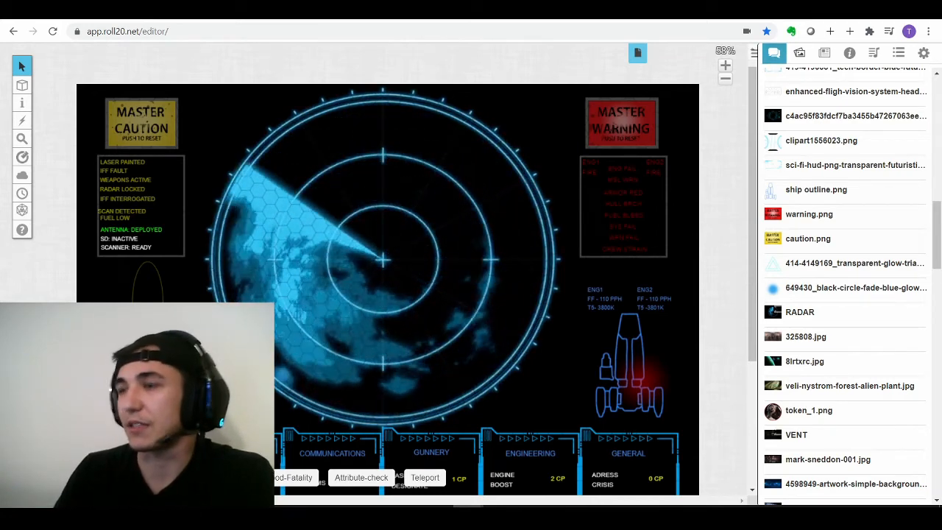
pyautogui.click(873, 53)
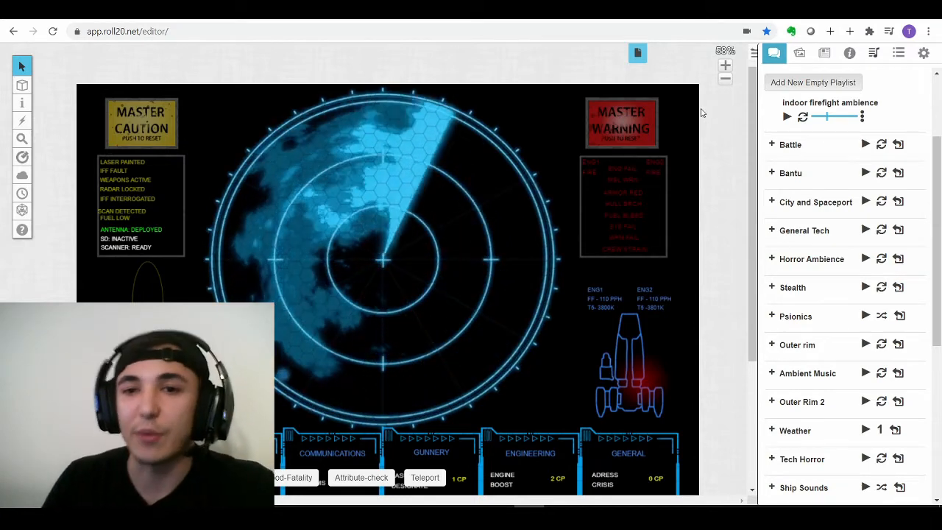
# - Reload the ship radar page and raise the indoor firefight ambience and Medical equipment buzz volumes
pyautogui.click(635, 53)
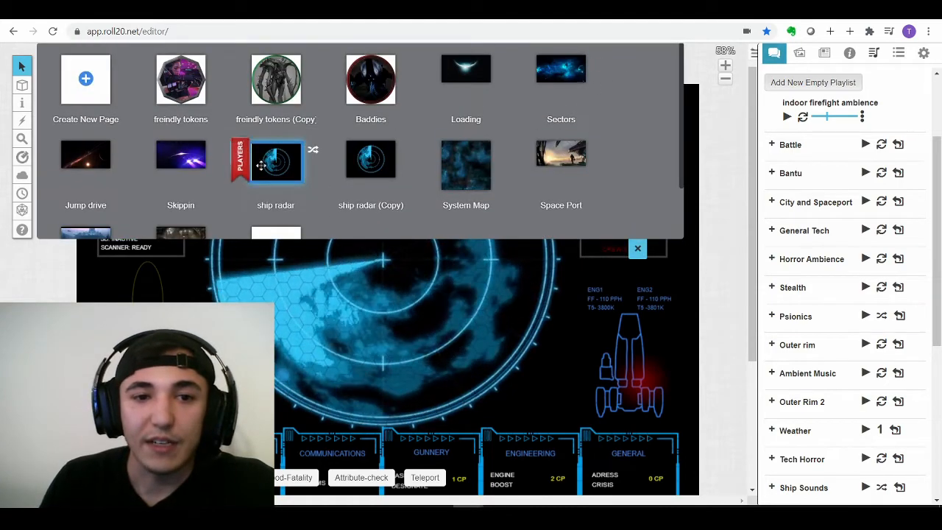
pyautogui.click(277, 163)
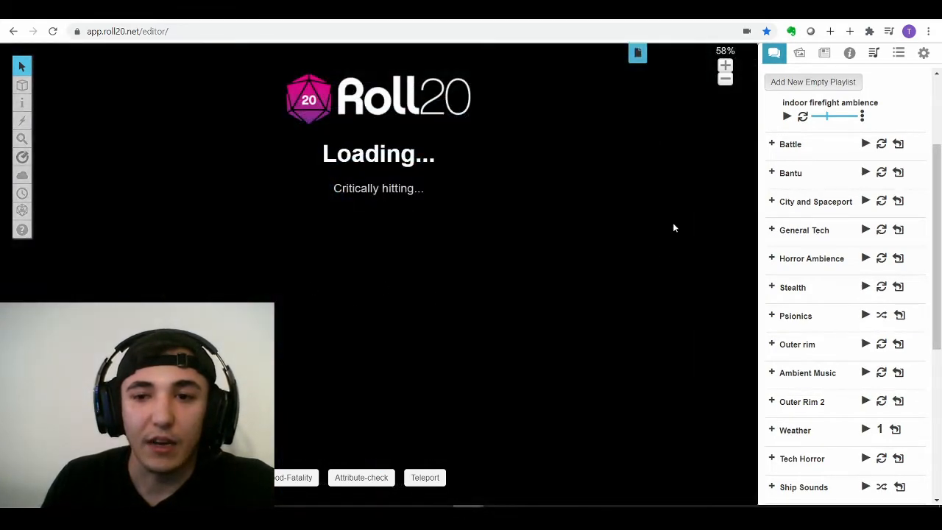
pyautogui.moveTo(827, 117); pyautogui.dragTo(834, 119)
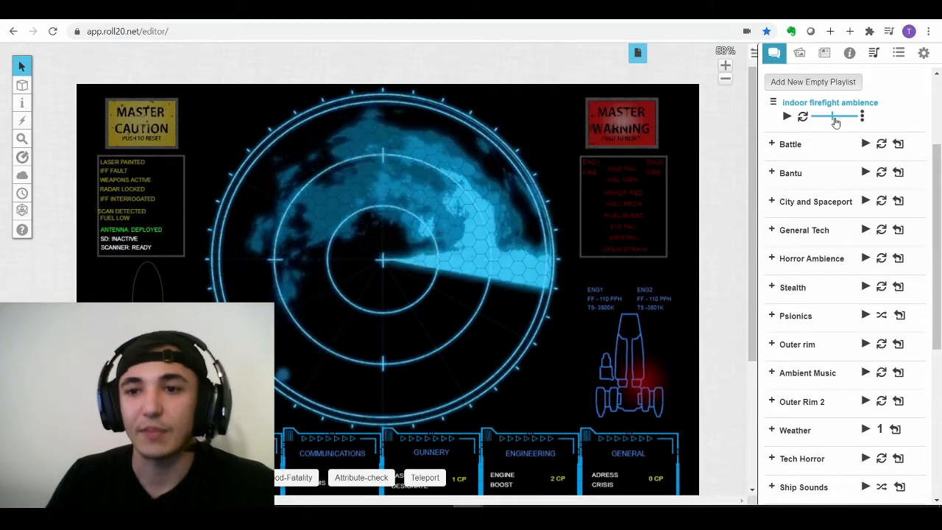
pyautogui.moveTo(937, 147); pyautogui.dragTo(938, 83)
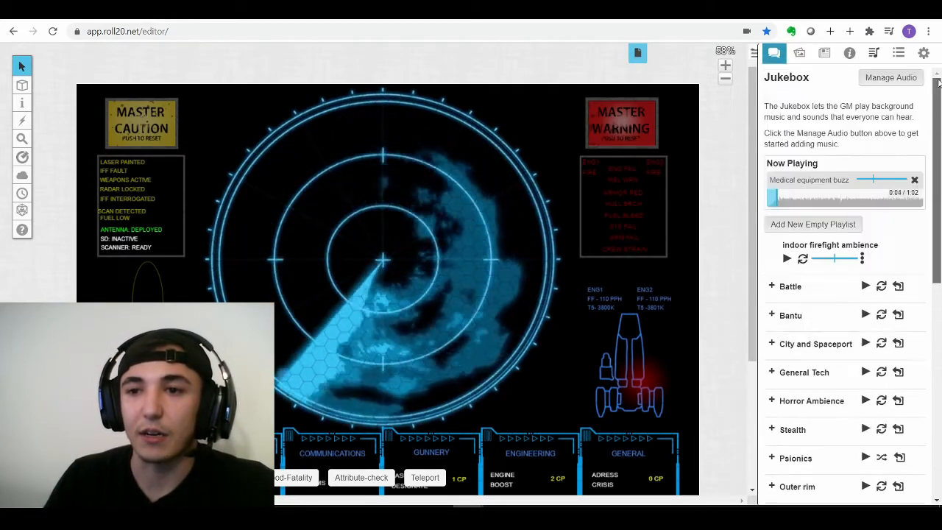
pyautogui.click(880, 180)
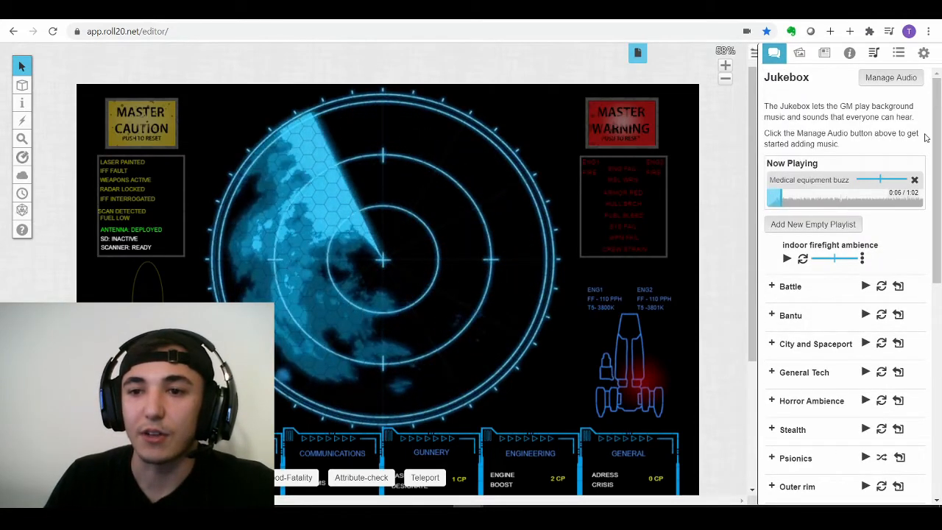
pyautogui.moveTo(934, 131); pyautogui.dragTo(935, 343)
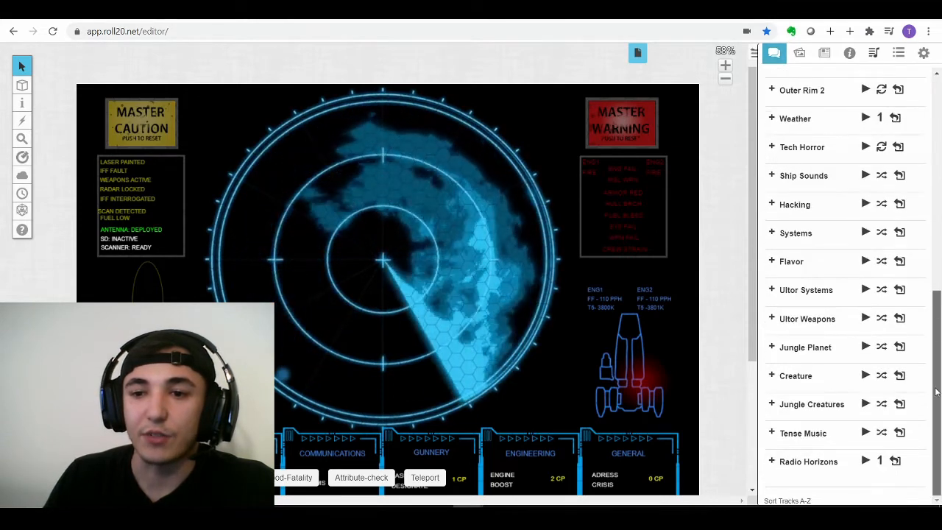
# - Expand the Ultor Systems sound folder to list its alarm tracks
pyautogui.click(781, 294)
pyautogui.scroll(-5, 816, 324)
pyautogui.scroll(-4, 854, 351)
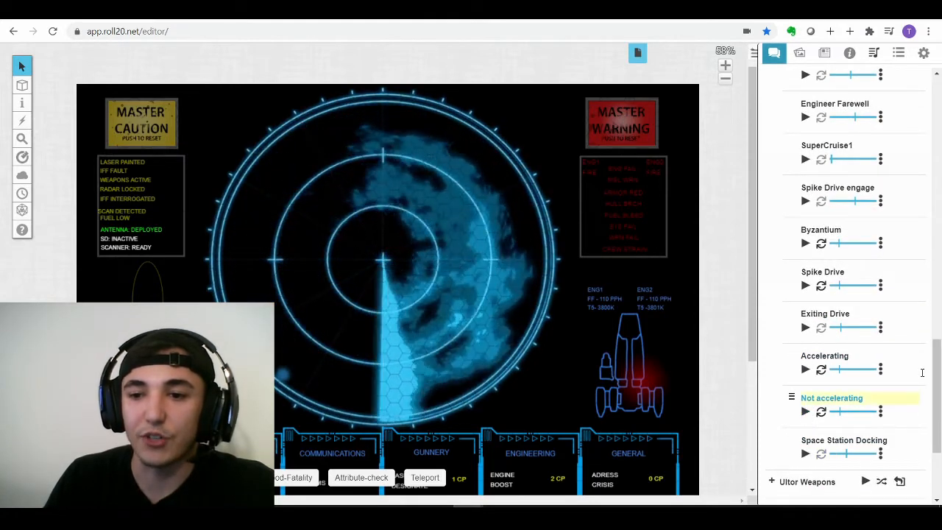
pyautogui.moveTo(936, 379); pyautogui.dragTo(937, 252)
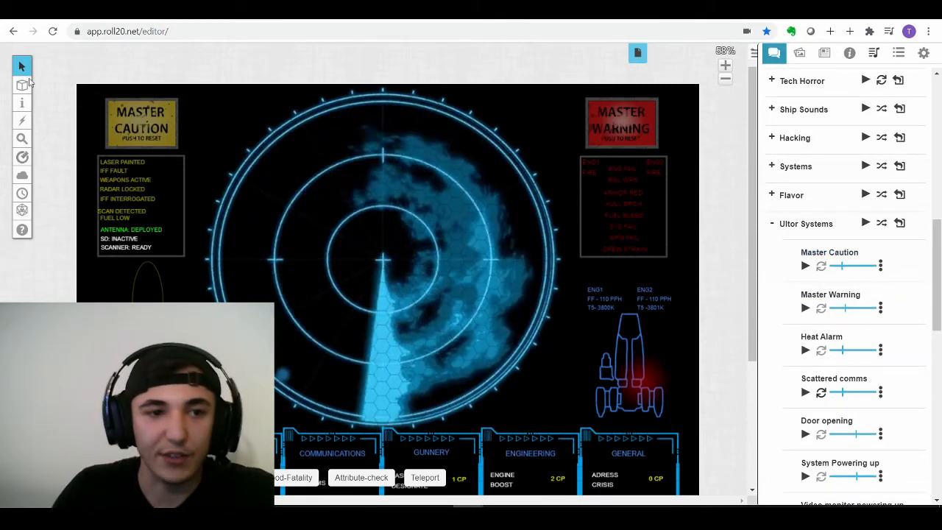
# - Move the Master Caution light from the GM overlay to the token layer and play its alarm track
pyautogui.moveTo(24, 87)
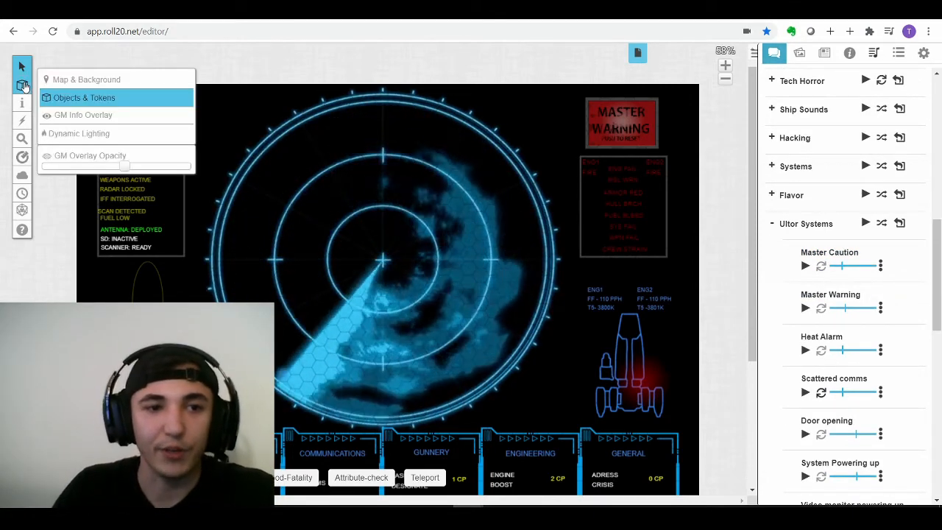
pyautogui.click(94, 118)
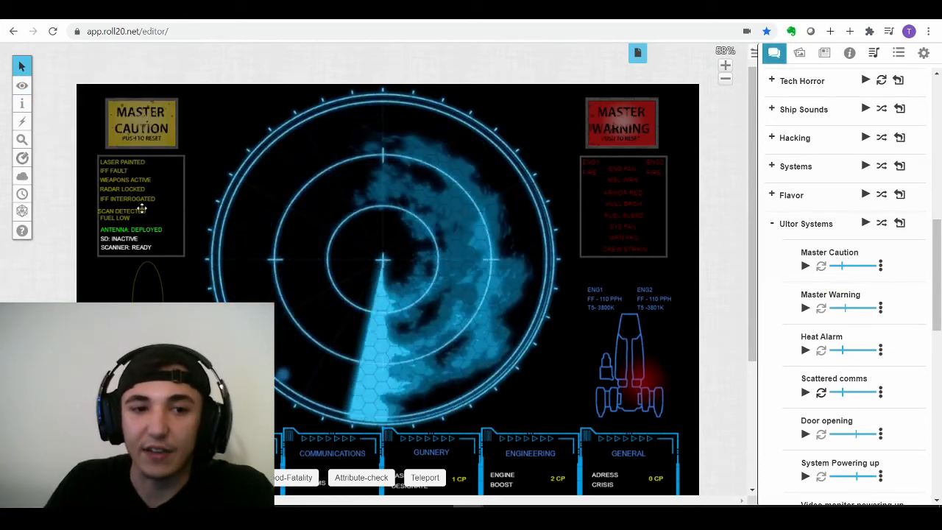
pyautogui.rightClick(143, 123)
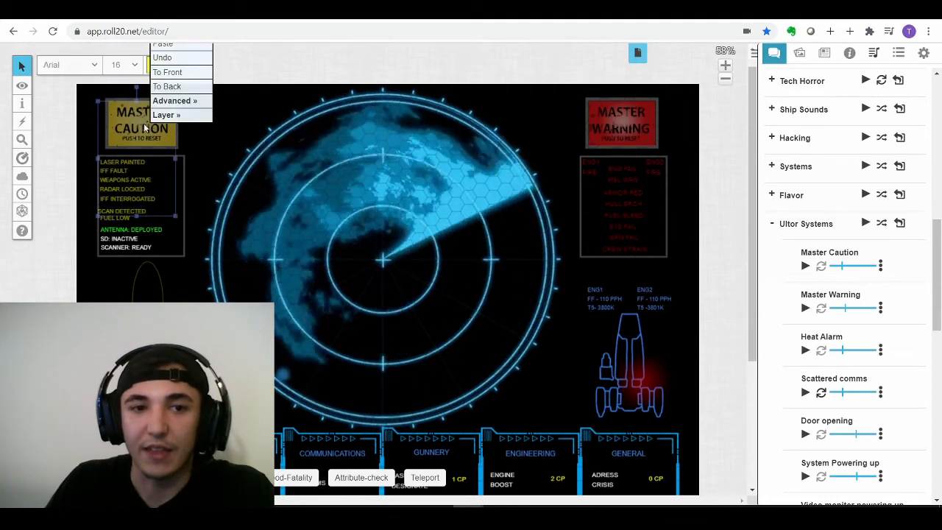
pyautogui.moveTo(166, 114)
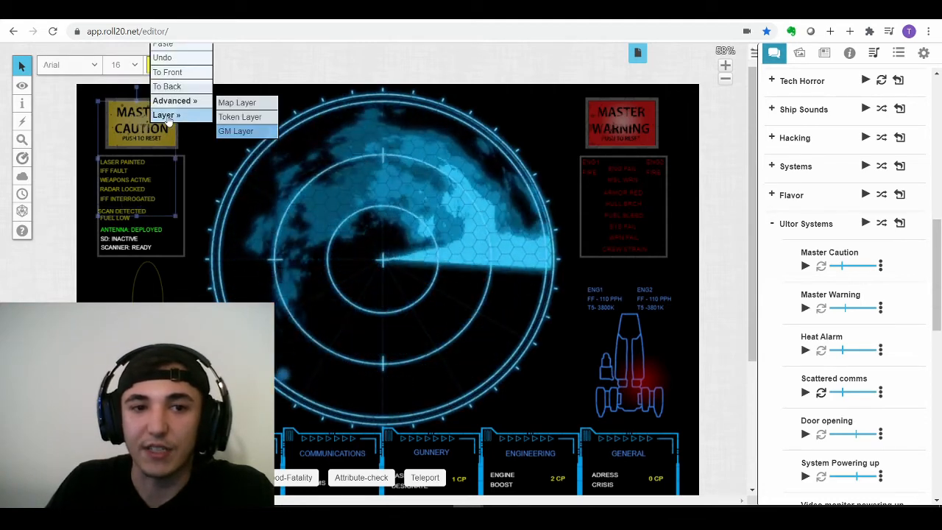
pyautogui.click(237, 118)
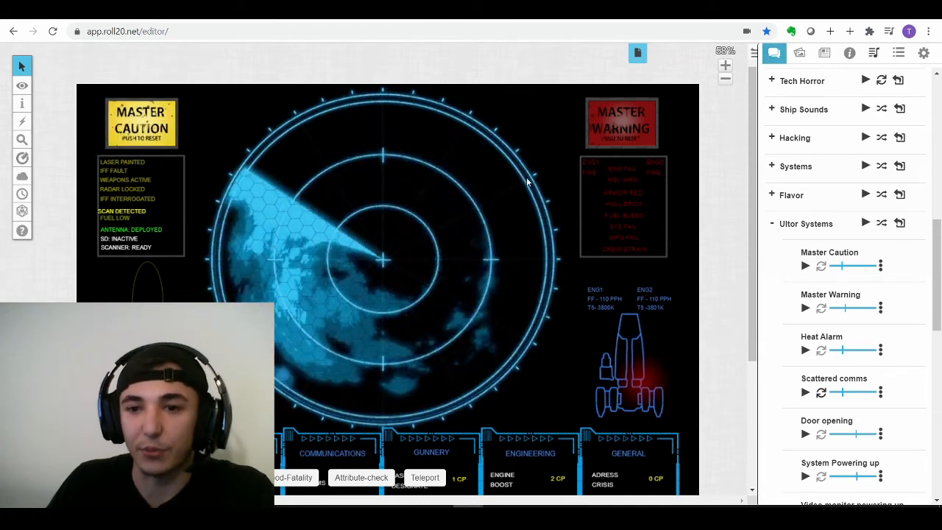
pyautogui.click(803, 266)
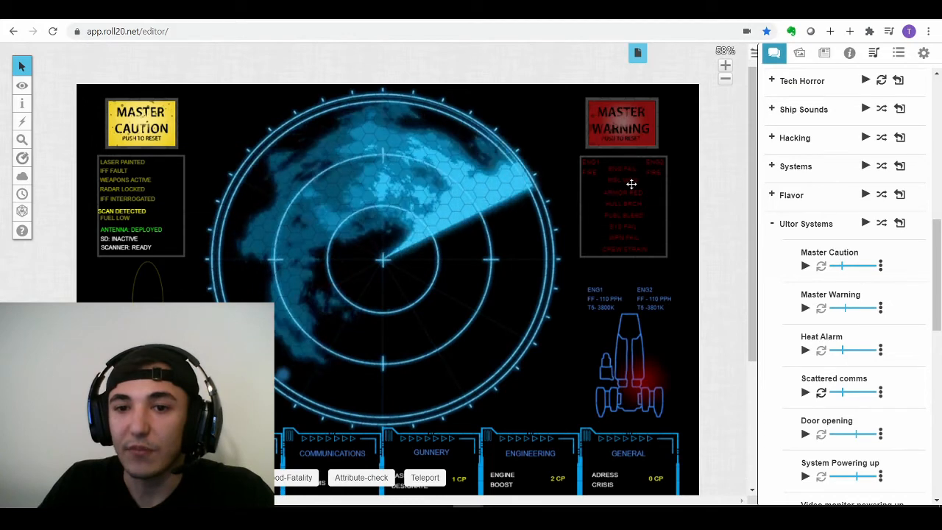
# - Move the MASTER WARNING light to the token layer and play the Master Warning track
pyautogui.click(629, 168)
pyautogui.click(629, 135)
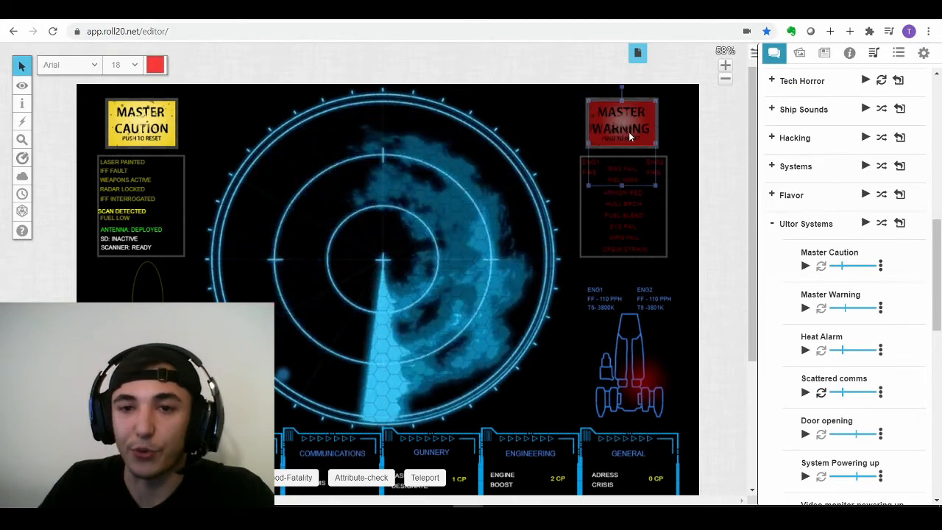
pyautogui.rightClick(634, 136)
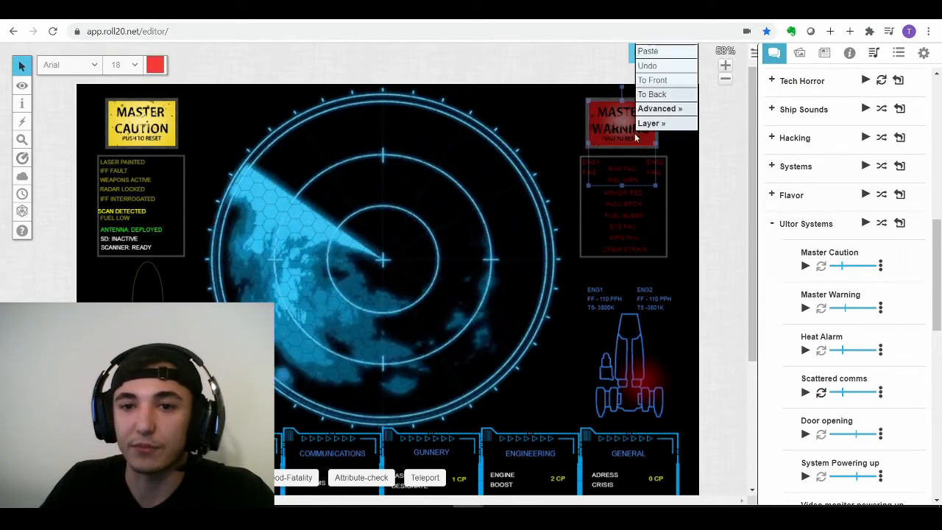
pyautogui.click(712, 126)
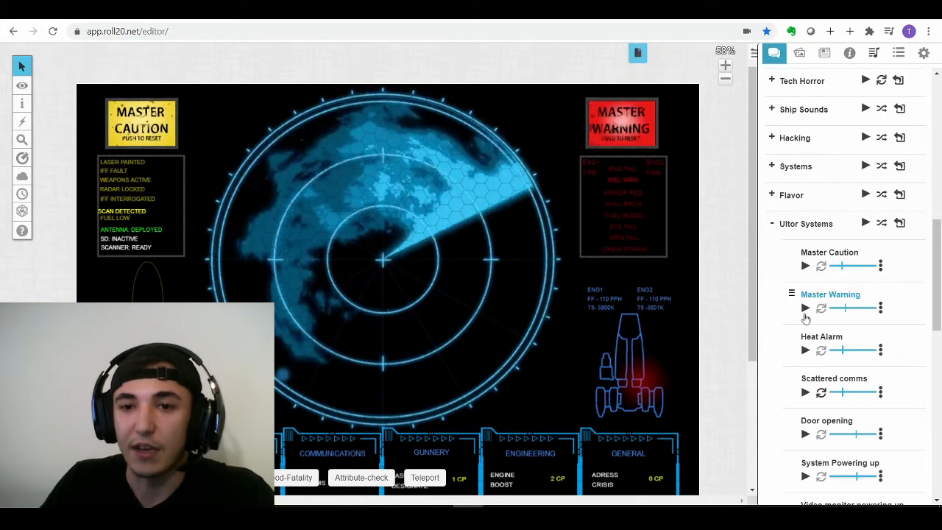
pyautogui.click(806, 309)
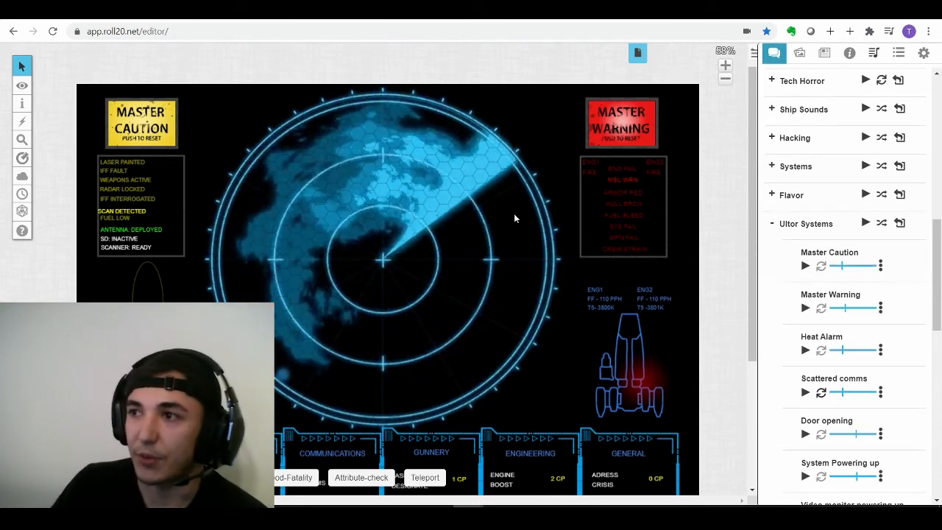
pyautogui.scroll(-3, 492, 235)
pyautogui.scroll(-2, 493, 235)
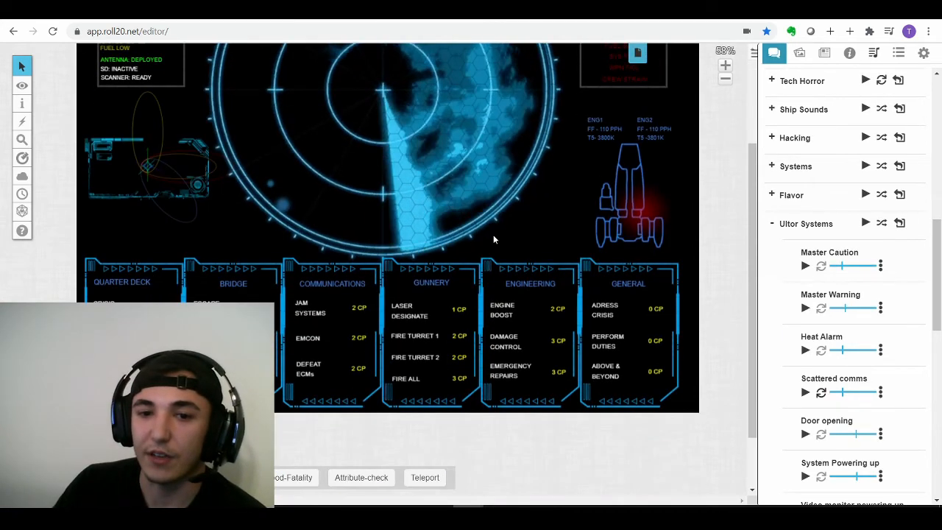
pyautogui.scroll(2, 494, 236)
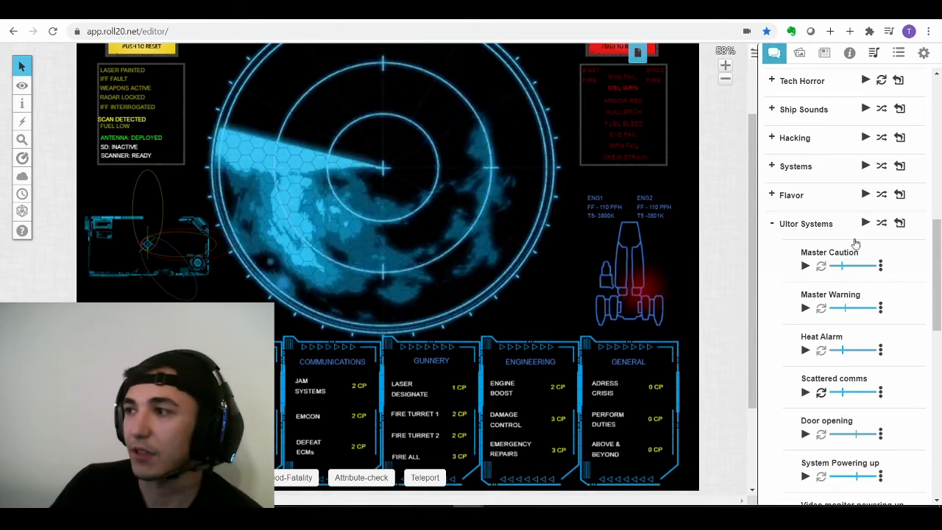
pyautogui.scroll(-2, 852, 375)
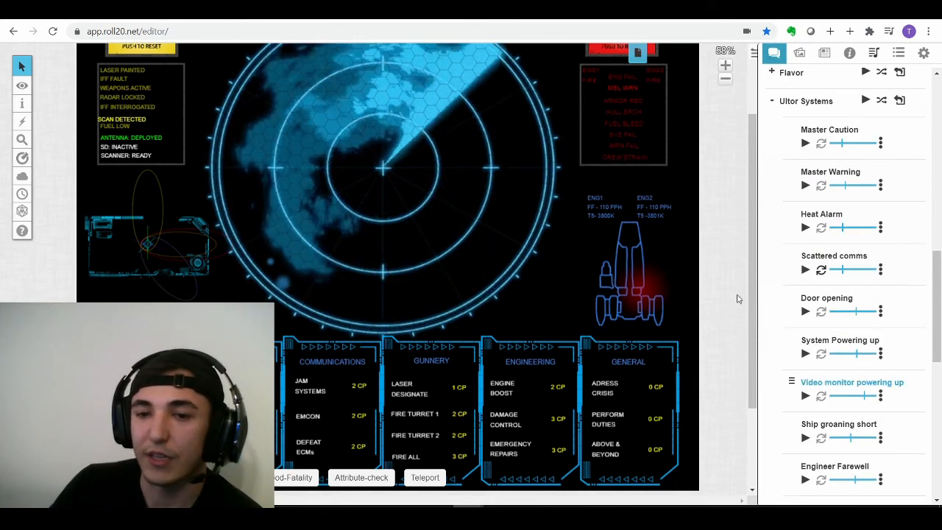